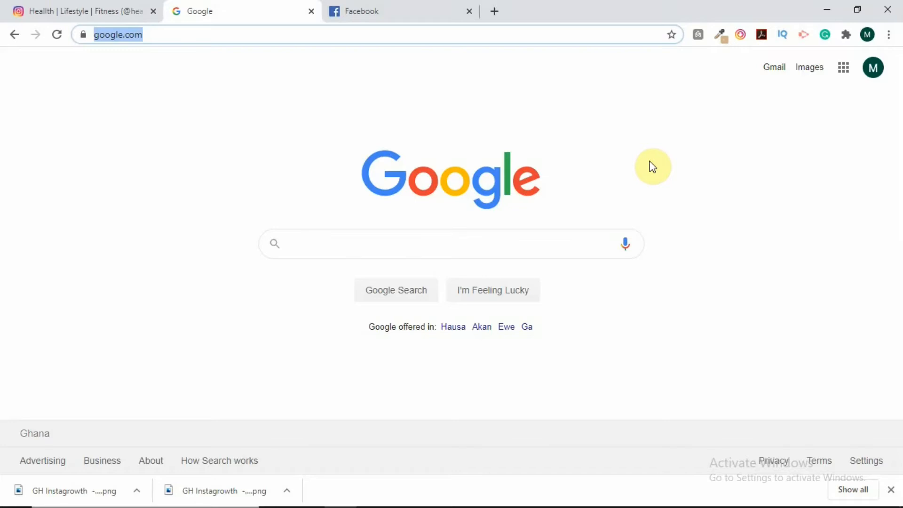
Step: Load business.facebook.com in Chrome from the 'busi' address-bar autocompletion
{"action": "type", "text": "busniess"}
{"action": "key", "text": "BackSpace"}
{"action": "key", "text": "BackSpace"}
{"action": "key", "text": "BackSpace"}
{"action": "key", "text": "BackSpace"}
{"action": "key", "text": "BackSpace"}
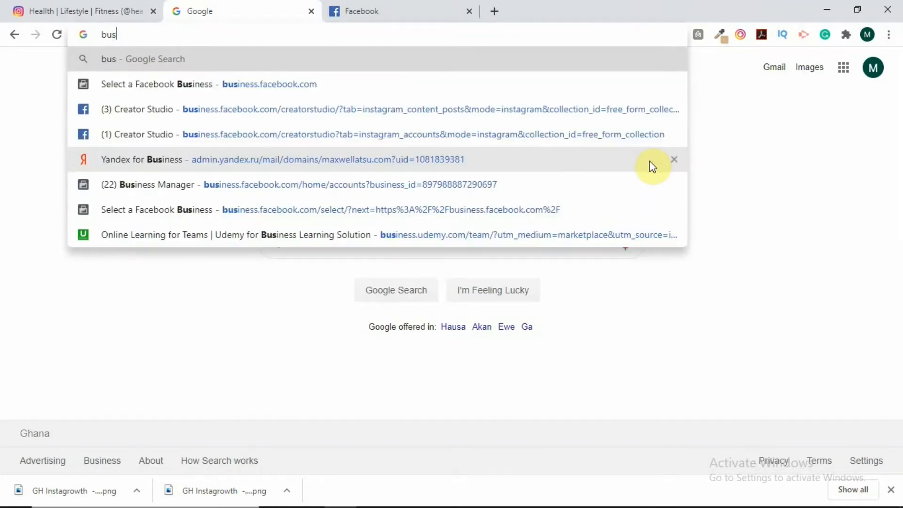
{"action": "type", "text": "i"}
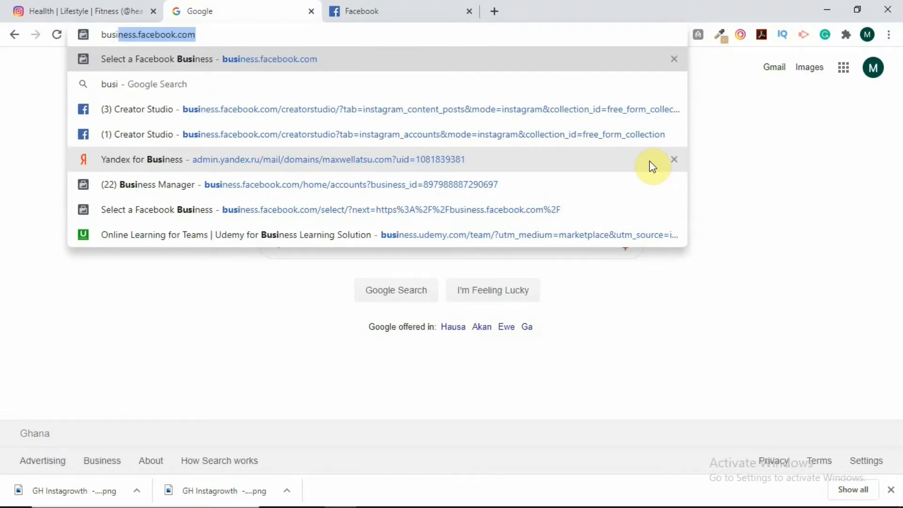
{"action": "key", "text": "Return"}
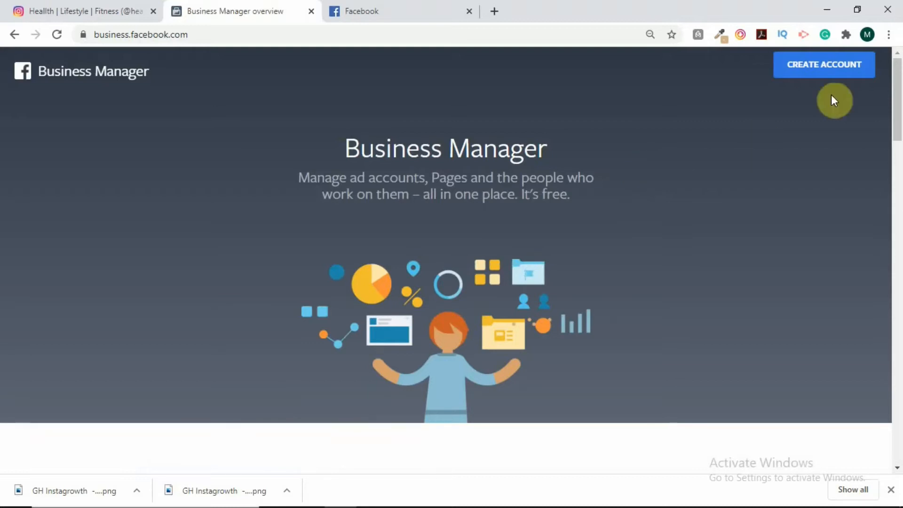
Step: Create an account with business name 'KK Ceramics', enter the business e-mail, and continue
{"action": "left_click", "coordinate": [820, 70]}
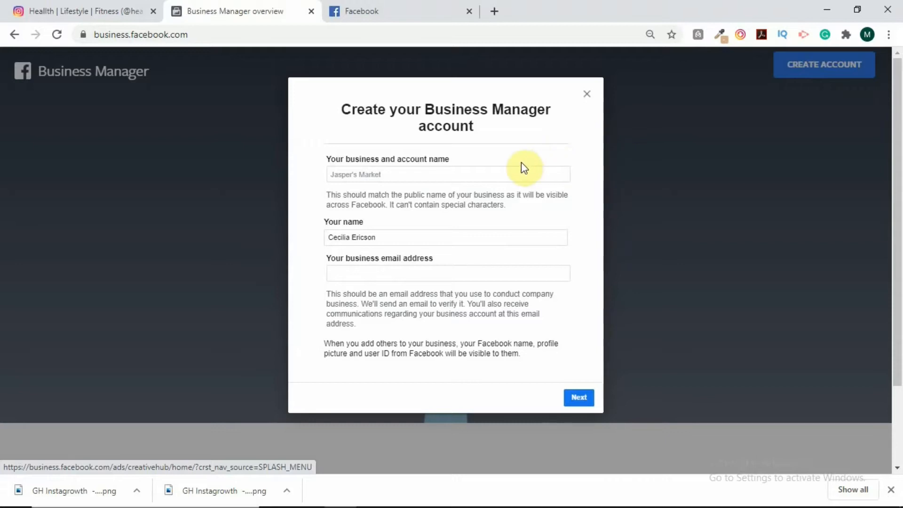
{"action": "left_click", "coordinate": [455, 175]}
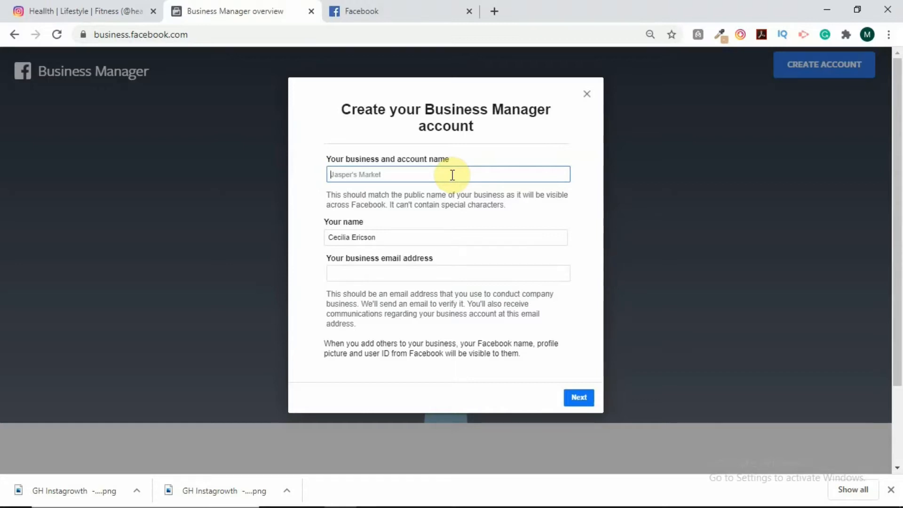
{"action": "type", "text": "KK Ceramics"}
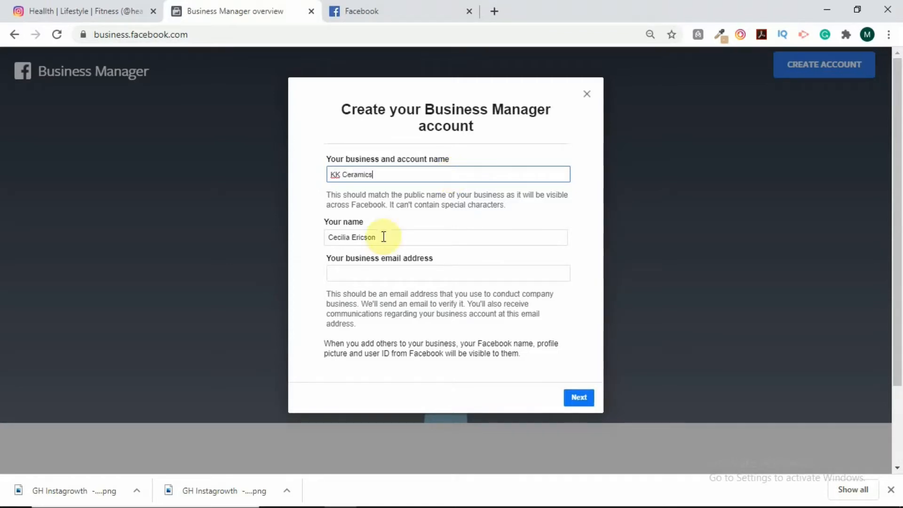
{"action": "left_click", "coordinate": [377, 272]}
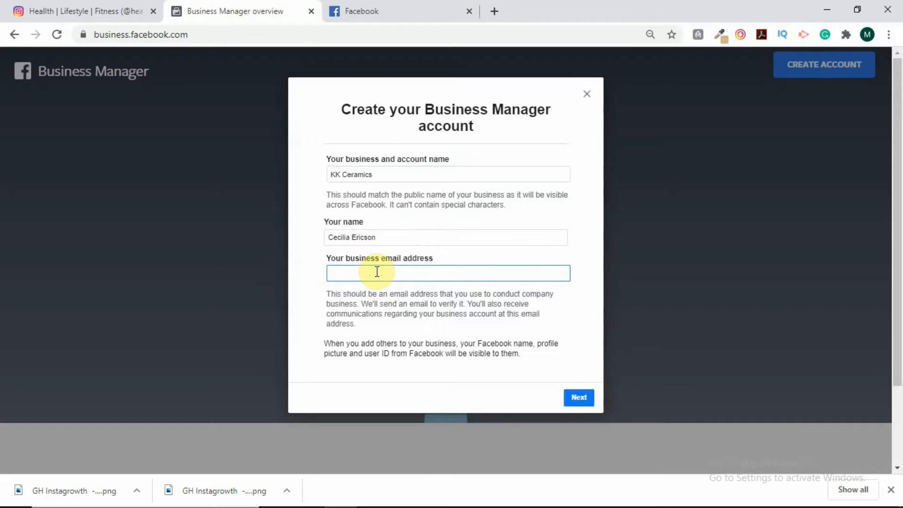
{"action": "left_click", "coordinate": [578, 396]}
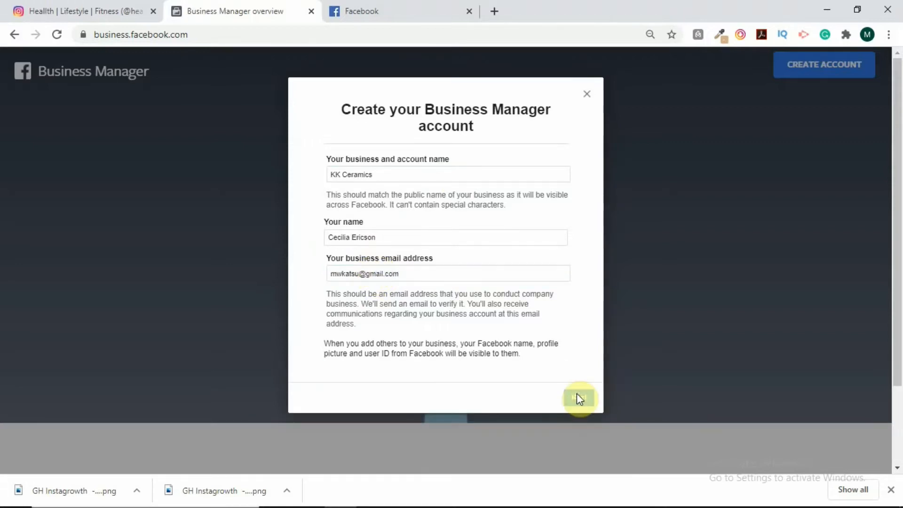
Step: Set the country to Ghana and enter the office street, city, region, postal code and phone
{"action": "left_click", "coordinate": [399, 144]}
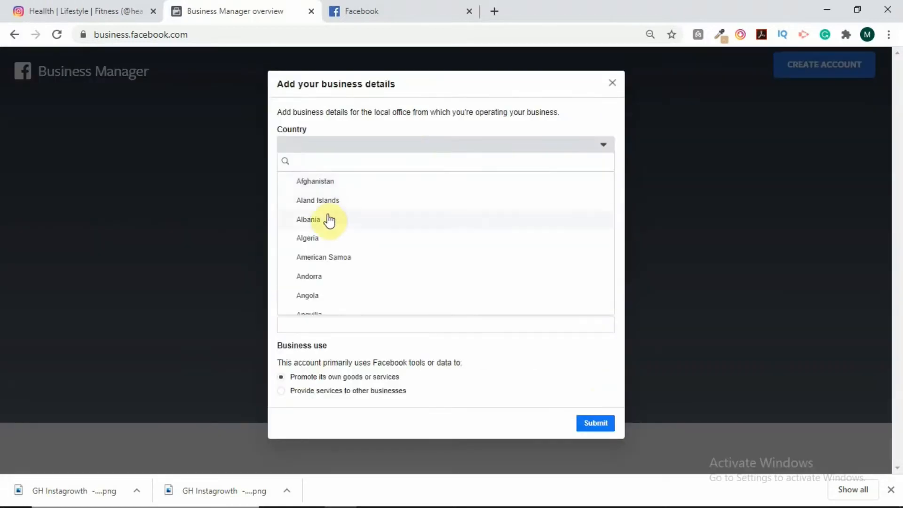
{"action": "type", "text": "g"}
{"action": "left_click", "coordinate": [307, 219]}
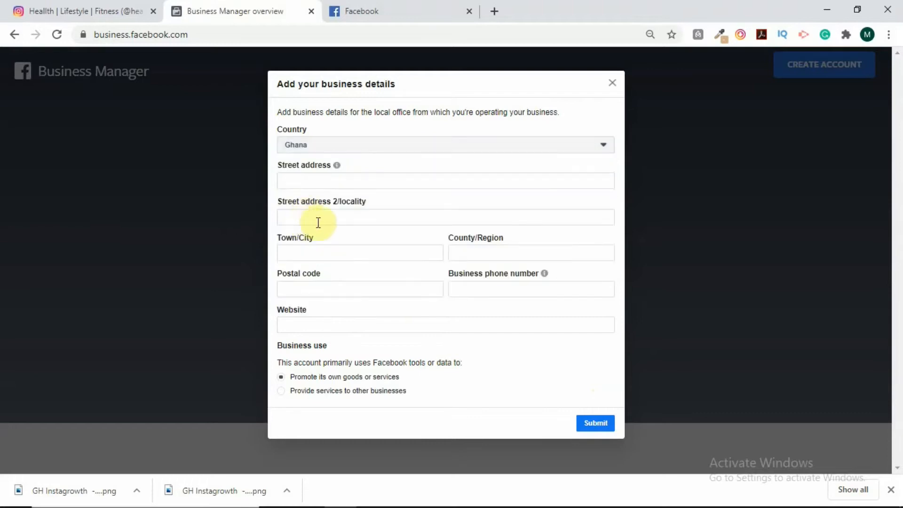
{"action": "left_click", "coordinate": [349, 180]}
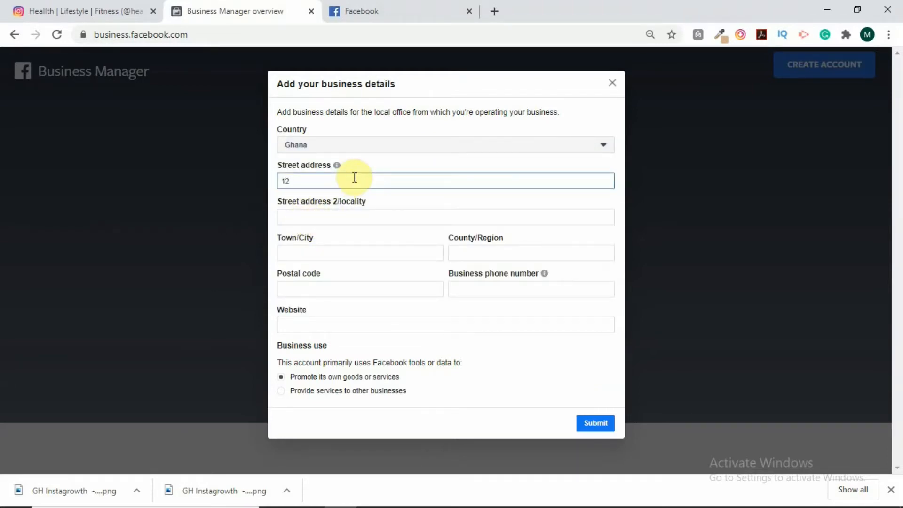
{"action": "left_click", "coordinate": [424, 259]}
{"action": "type", "text": "Ac"}
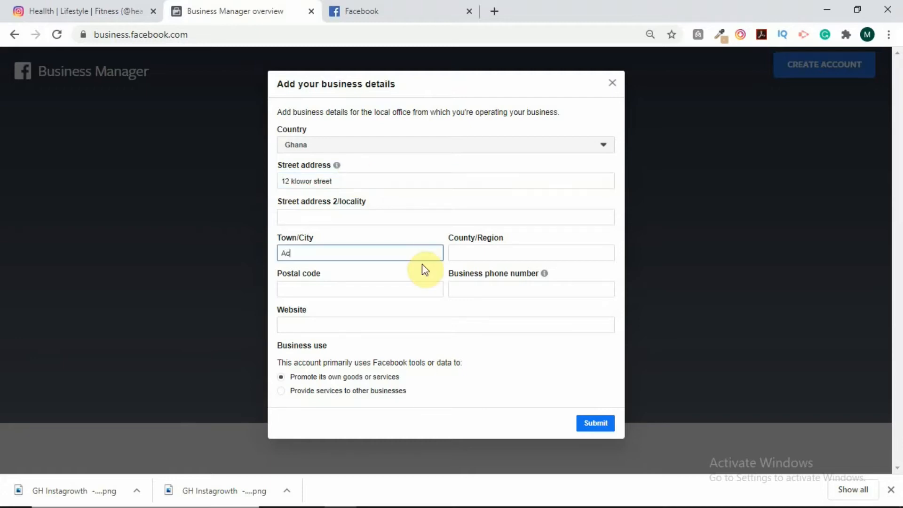
{"action": "type", "text": "cra"}
{"action": "left_click", "coordinate": [511, 248]}
{"action": "type", "text": "g"}
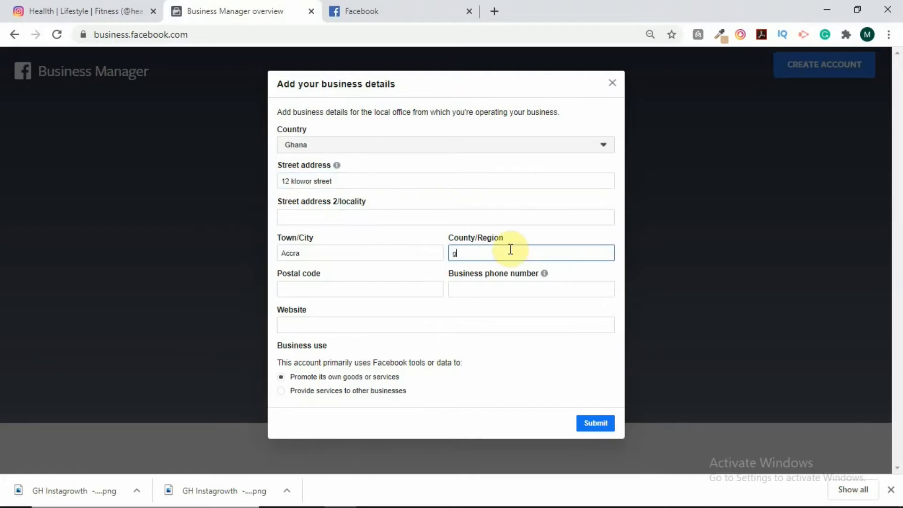
{"action": "type", "text": " accra"}
{"action": "left_click", "coordinate": [356, 287]}
{"action": "type", "text": "012345"}
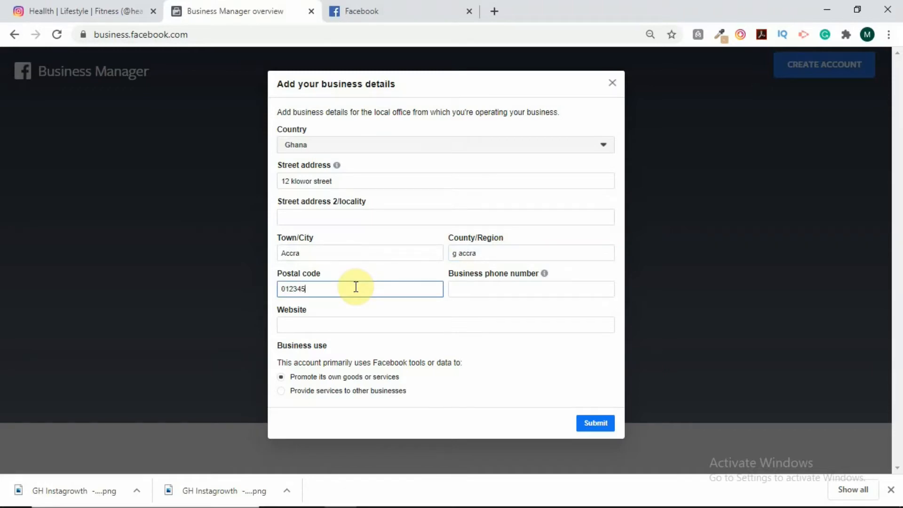
{"action": "left_click", "coordinate": [466, 291]}
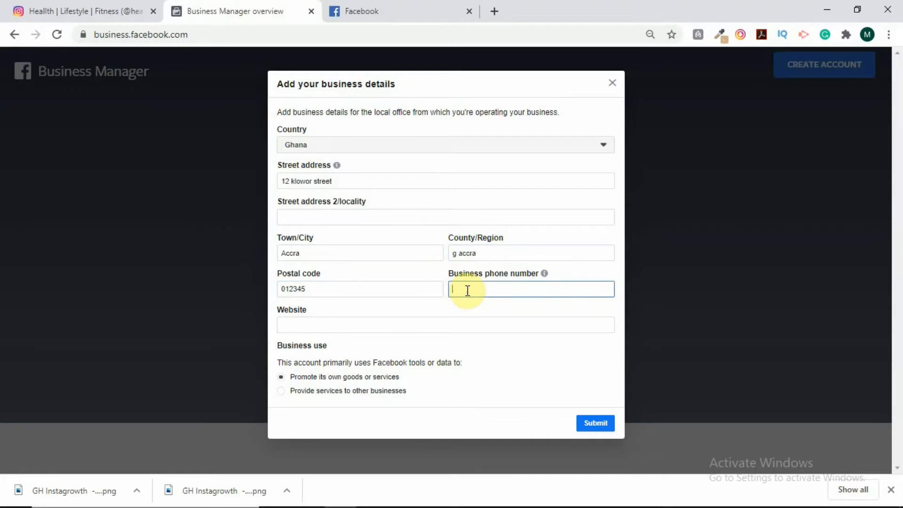
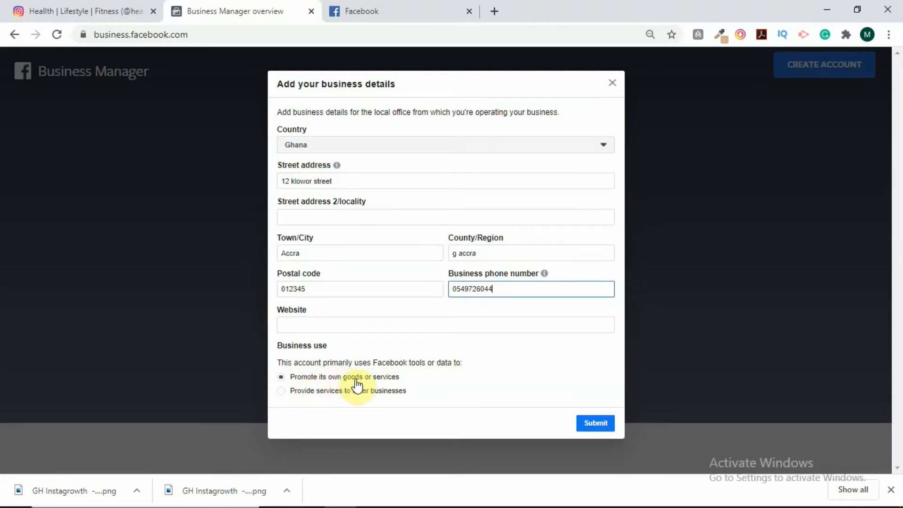
{"action": "left_click", "coordinate": [281, 392]}
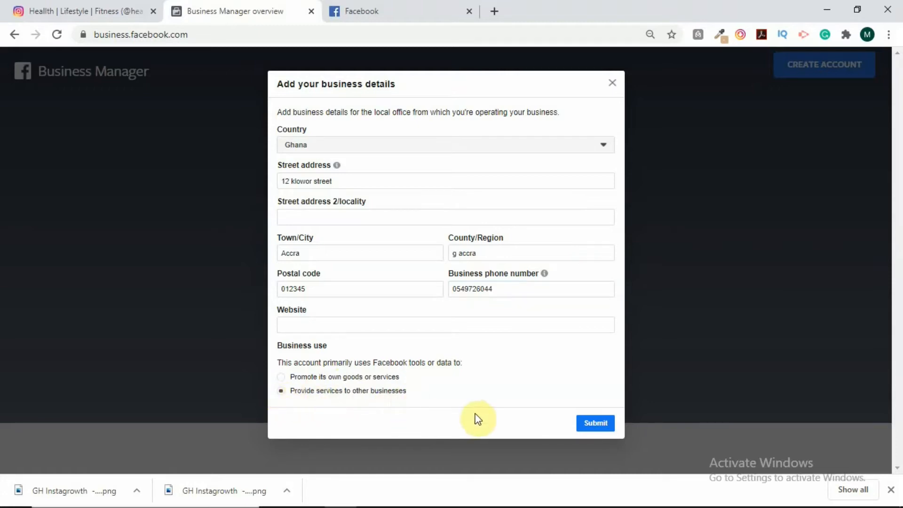
{"action": "left_click", "coordinate": [594, 425]}
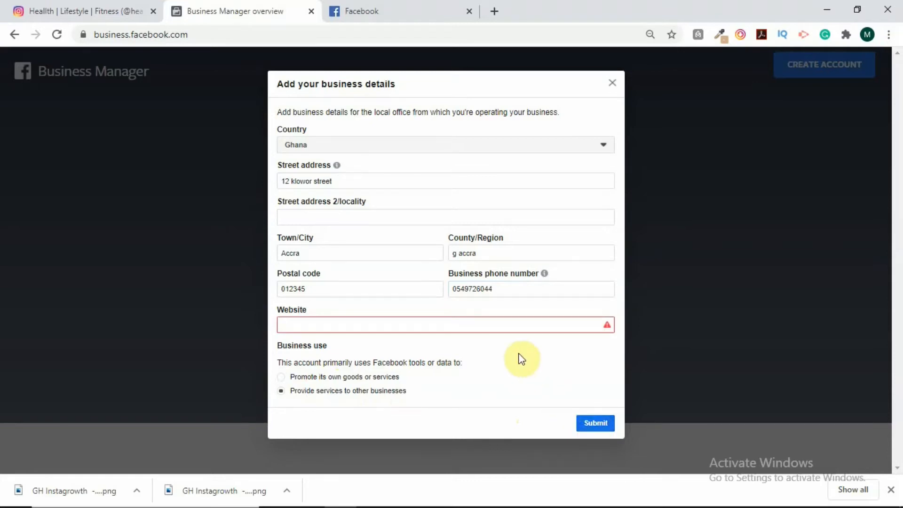
{"action": "left_click", "coordinate": [512, 326]}
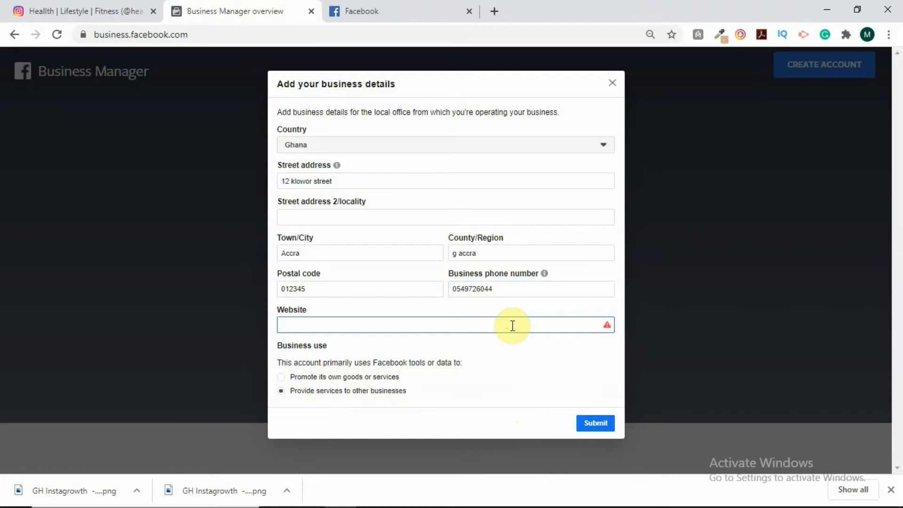
{"action": "type", "text": "www"}
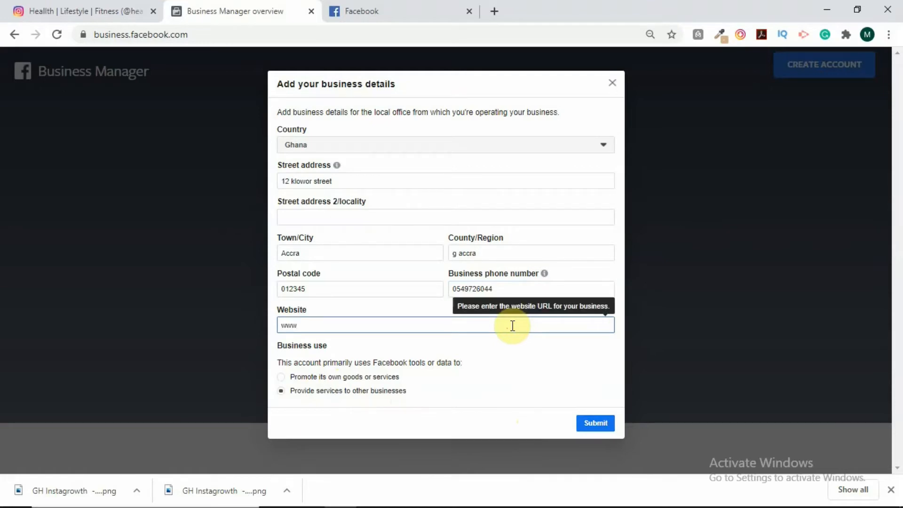
{"action": "type", "text": ".kkr"}
{"action": "type", "text": "cera"}
{"action": "type", "text": "mics.com"}
{"action": "left_click", "coordinate": [516, 347]}
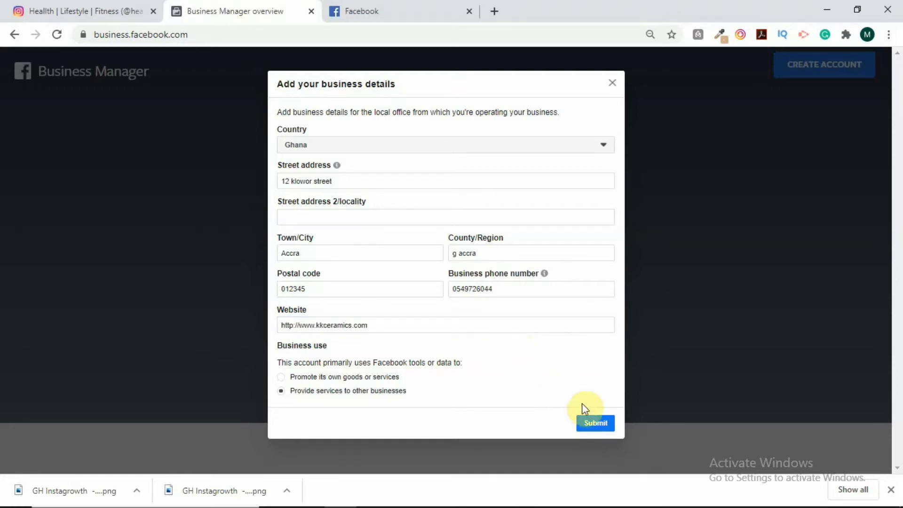
{"action": "left_click", "coordinate": [592, 426]}
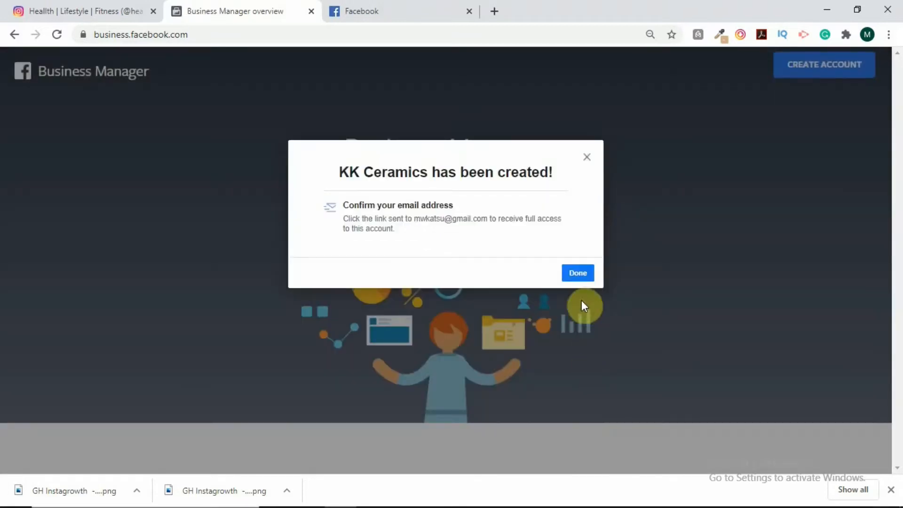
{"action": "left_click", "coordinate": [577, 273]}
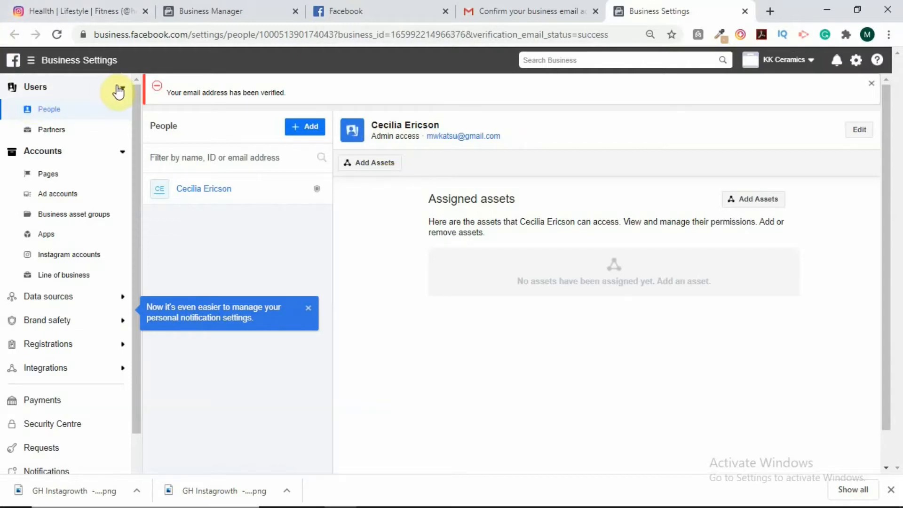
Step: Close the 'Your email address has been verified' banner on the People page
{"action": "left_click", "coordinate": [72, 116]}
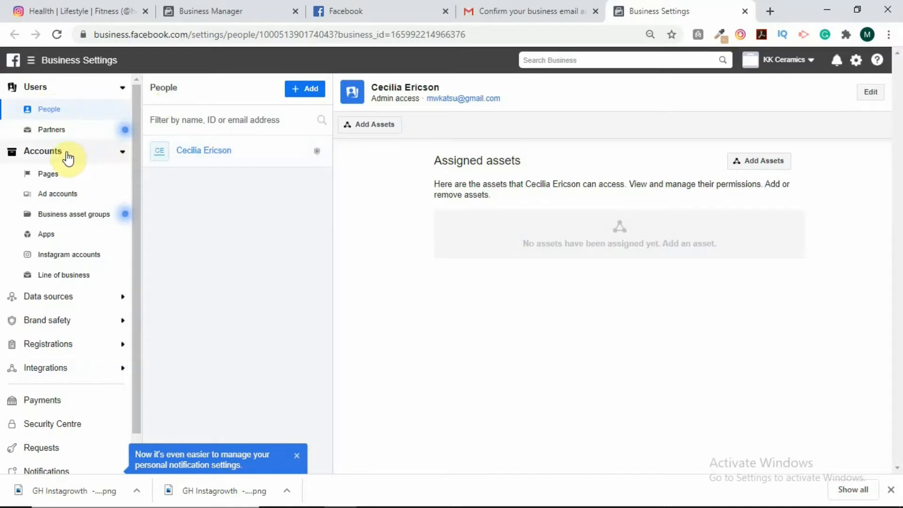
Step: Go to Accounts > Pages and bring up the options for adding a Page
{"action": "left_click", "coordinate": [44, 172]}
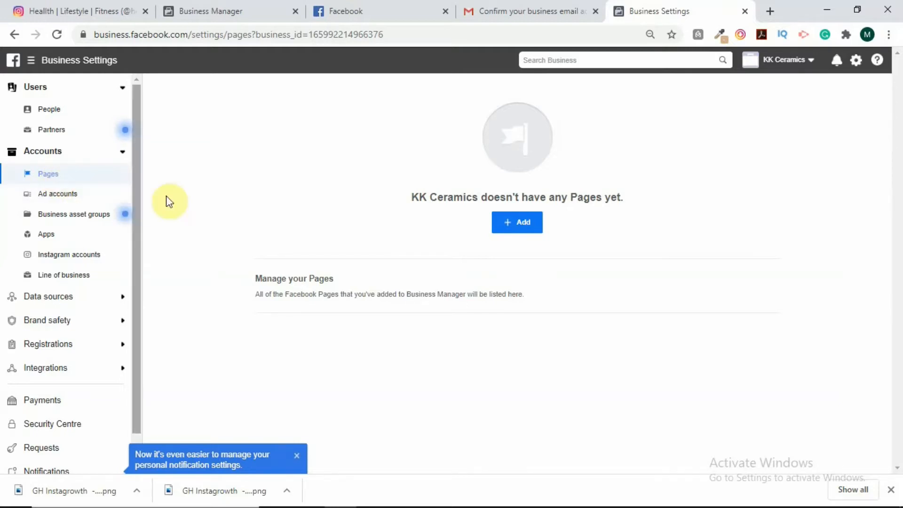
{"action": "left_click", "coordinate": [513, 231]}
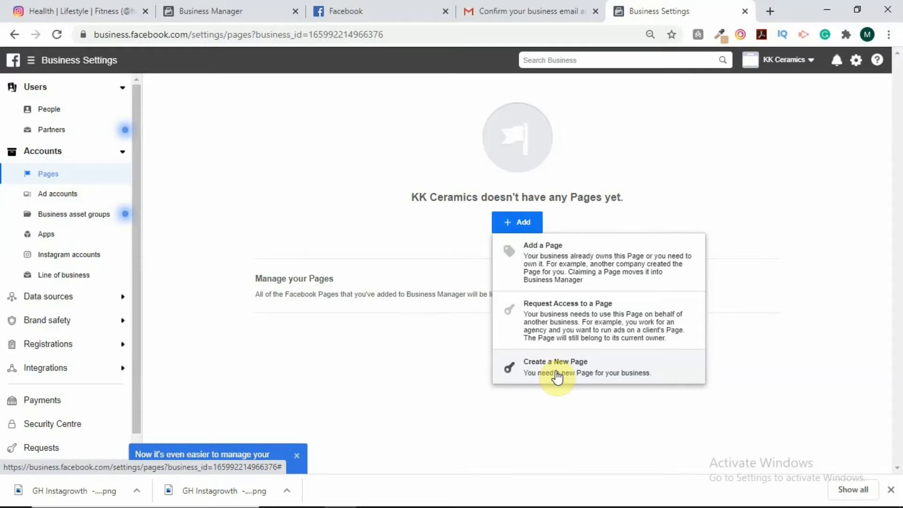
Step: Begin a new Local Business or Place Page, then cancel the Create a Page form
{"action": "left_click", "coordinate": [559, 373]}
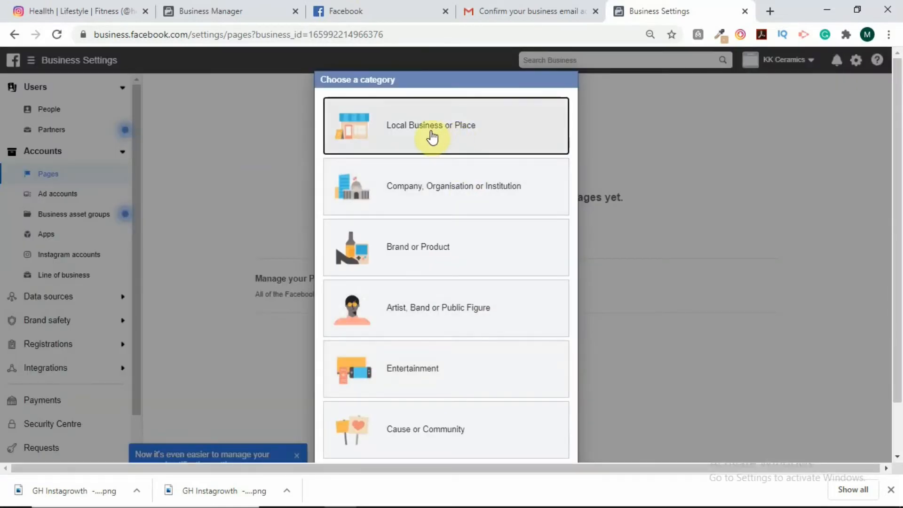
{"action": "scroll", "coordinate": [438, 235], "scroll_direction": "down", "scroll_amount": 1}
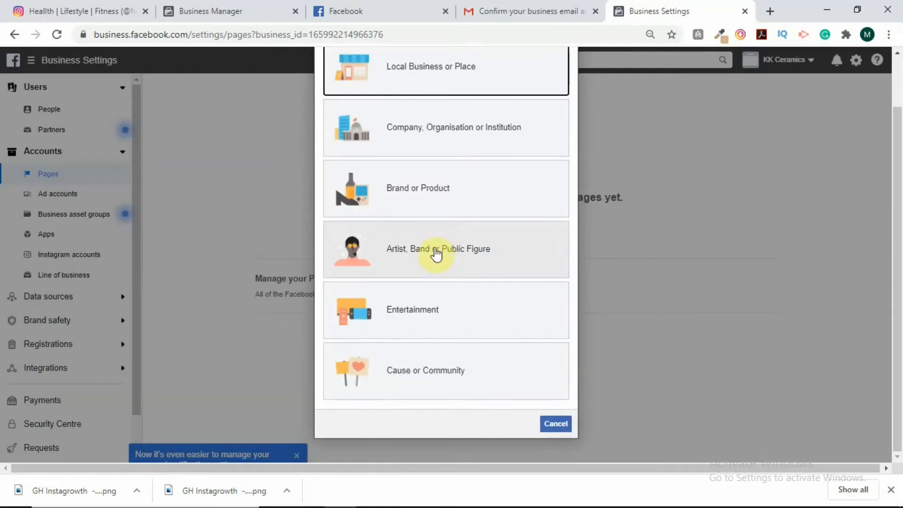
{"action": "scroll", "coordinate": [437, 259], "scroll_direction": "up", "scroll_amount": 1}
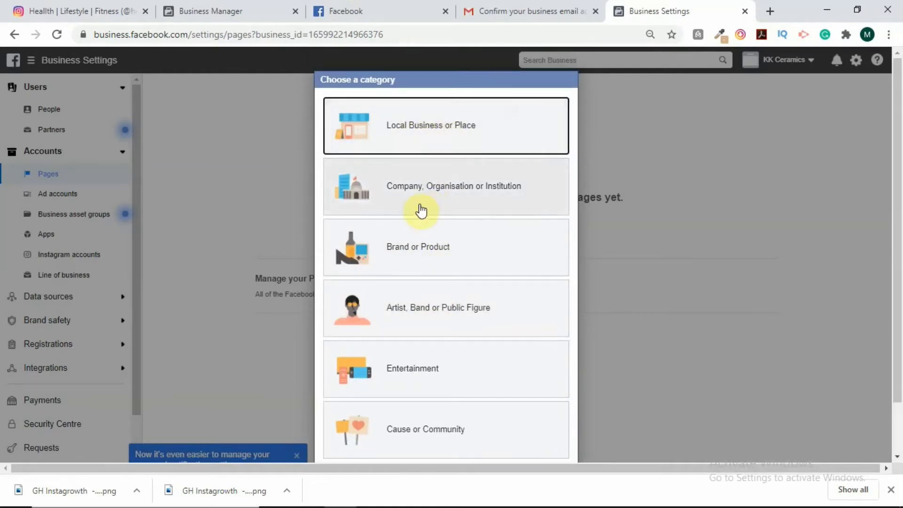
{"action": "scroll", "coordinate": [440, 262], "scroll_direction": "down", "scroll_amount": 1}
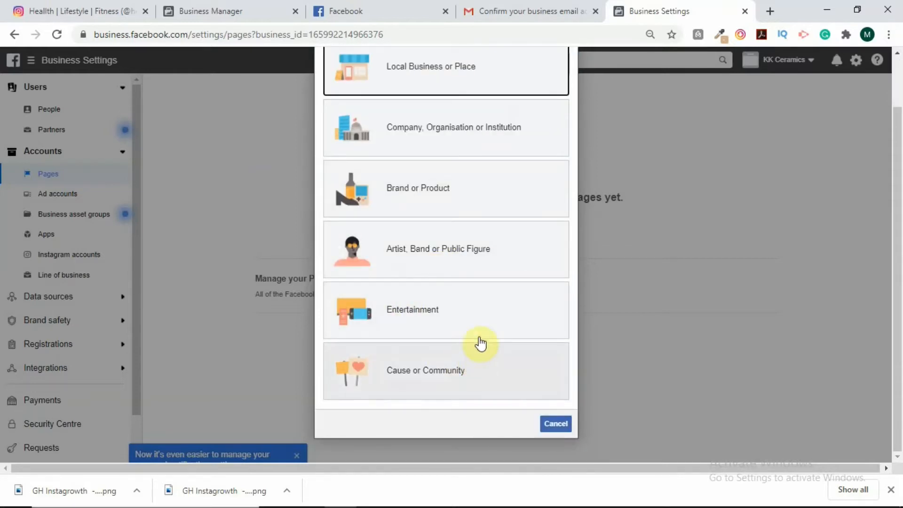
{"action": "scroll", "coordinate": [477, 329], "scroll_direction": "up", "scroll_amount": 1}
{"action": "left_click", "coordinate": [424, 129]}
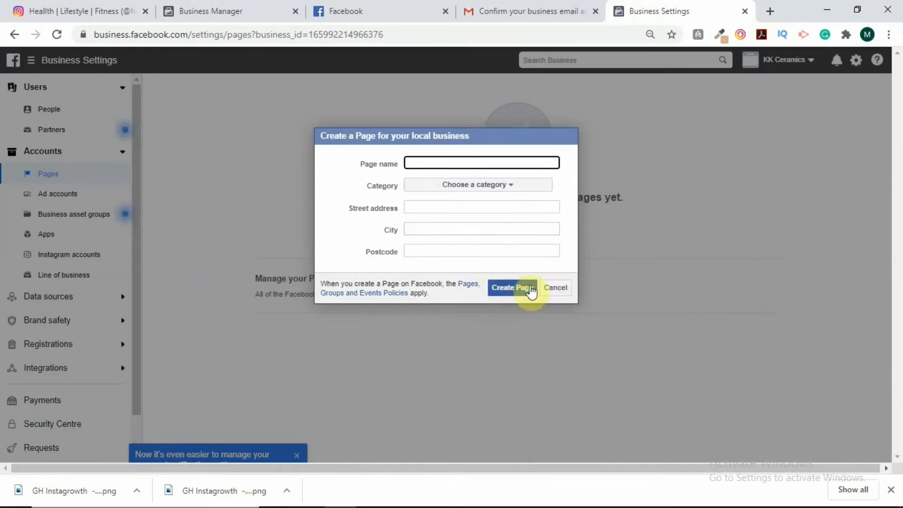
{"action": "left_click", "coordinate": [555, 288]}
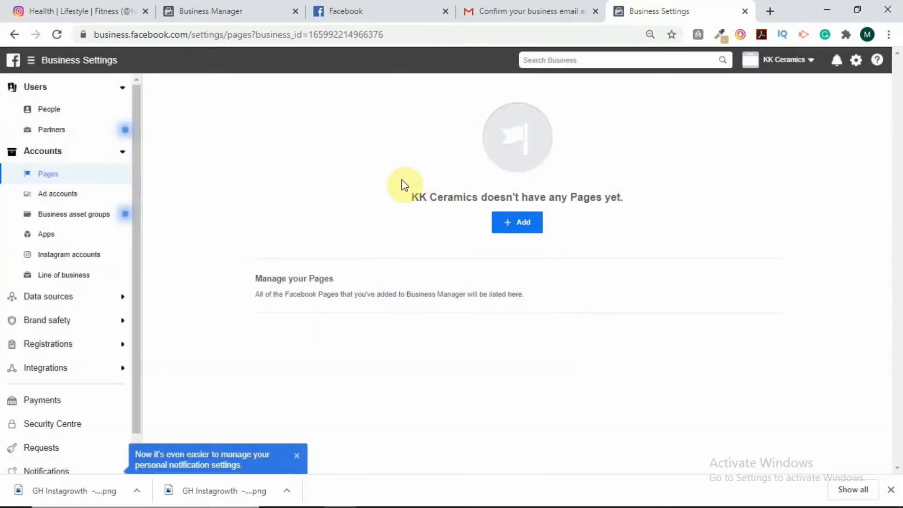
Step: Choose Add a Page, search 'kk', and select the existing KK Ceramics Page
{"action": "left_click", "coordinate": [507, 227]}
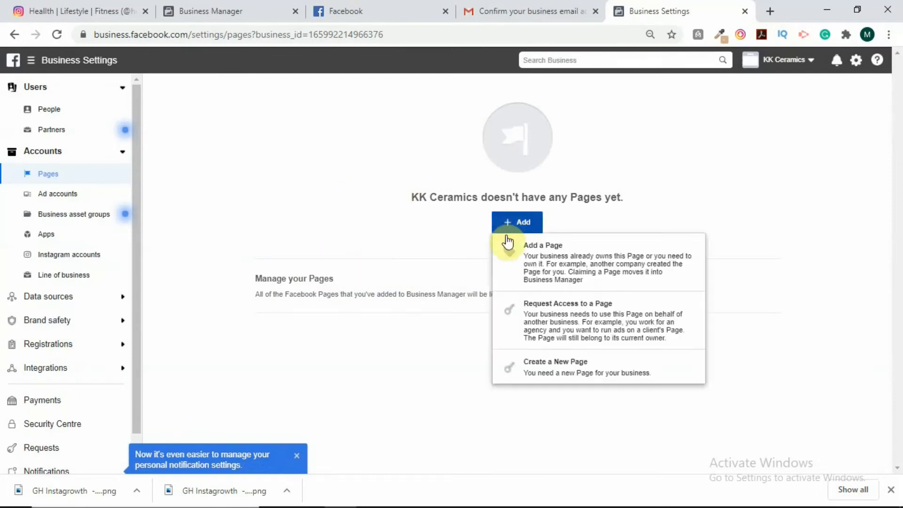
{"action": "left_click", "coordinate": [554, 270]}
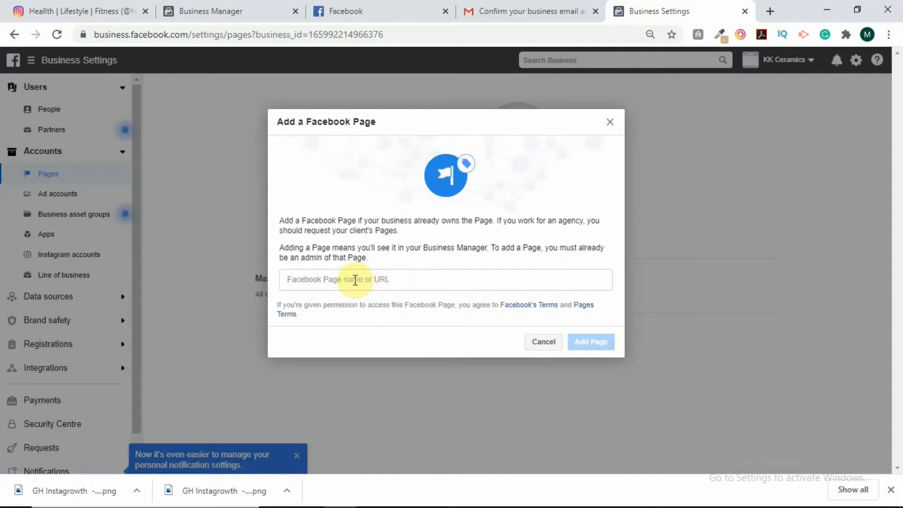
{"action": "left_click", "coordinate": [423, 279]}
{"action": "type", "text": "kk"}
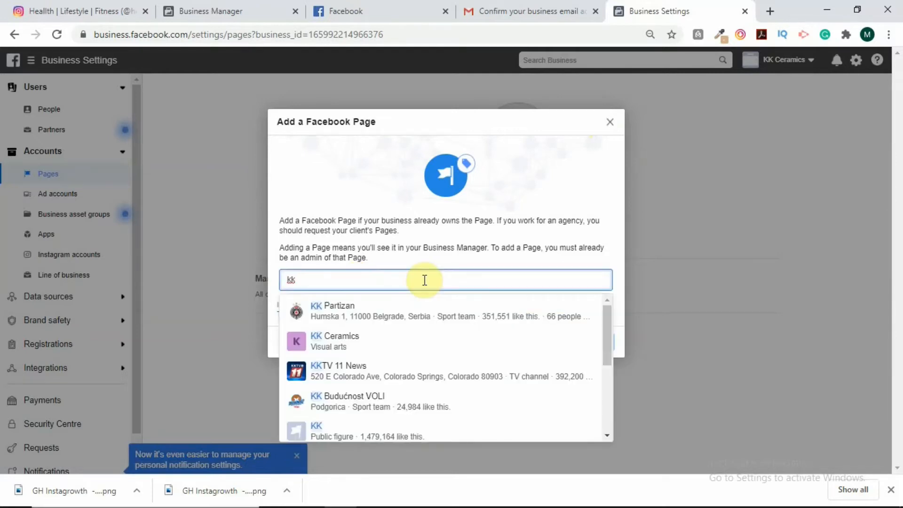
{"action": "key", "text": "BackSpace"}
{"action": "key", "text": "BackSpace"}
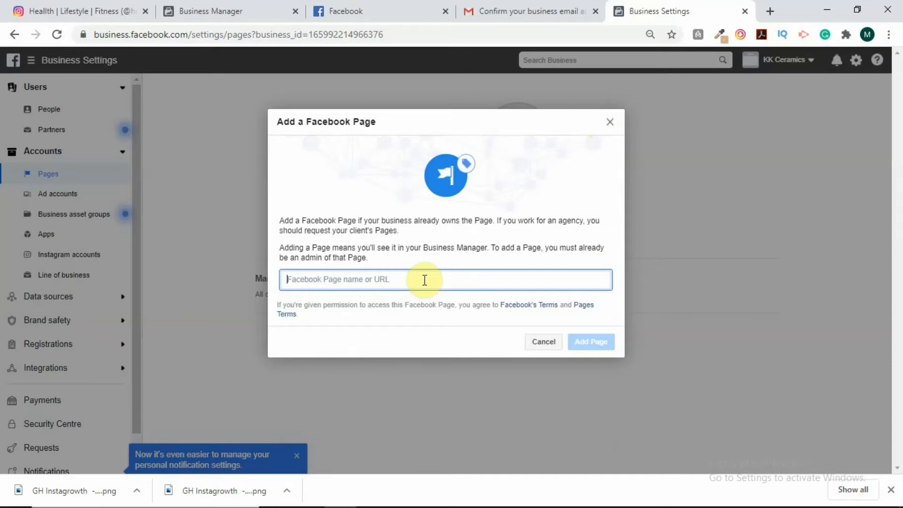
{"action": "type", "text": "kk"}
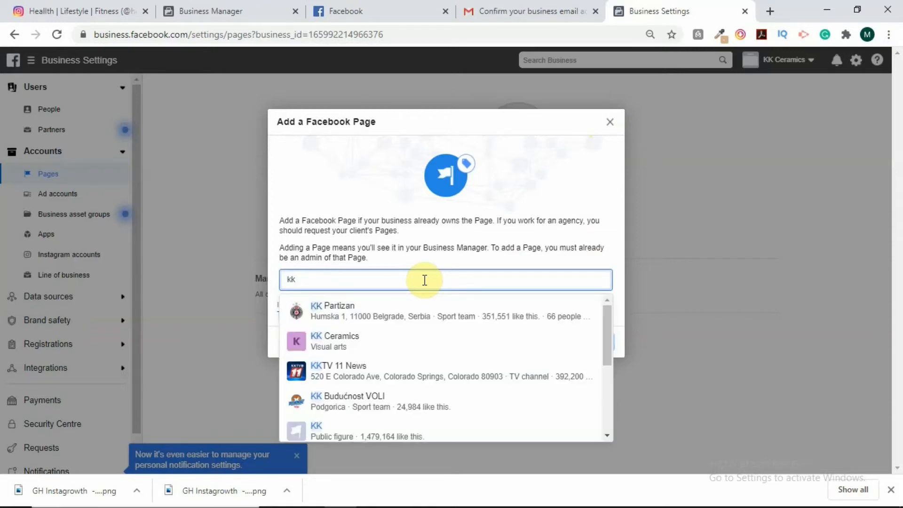
{"action": "left_click", "coordinate": [331, 348]}
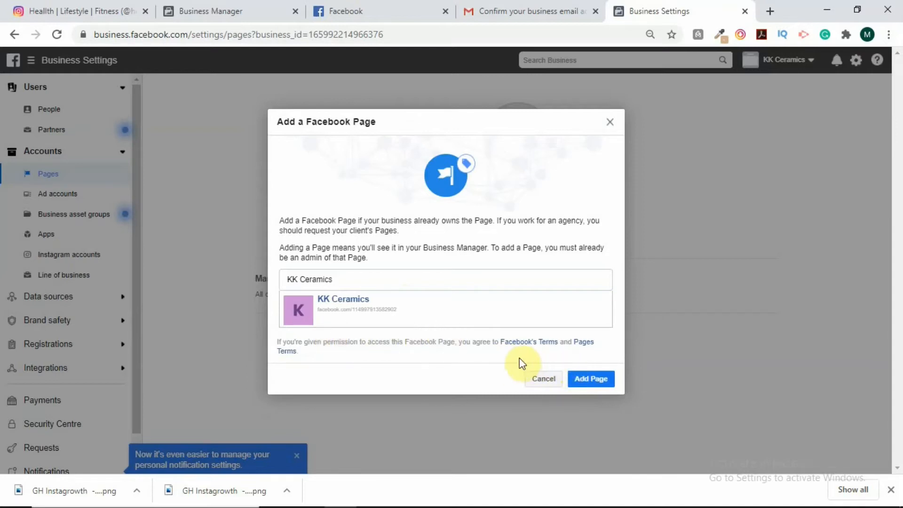
Step: Add the KK Ceramics Page and close the automatic approval message
{"action": "left_click", "coordinate": [596, 382]}
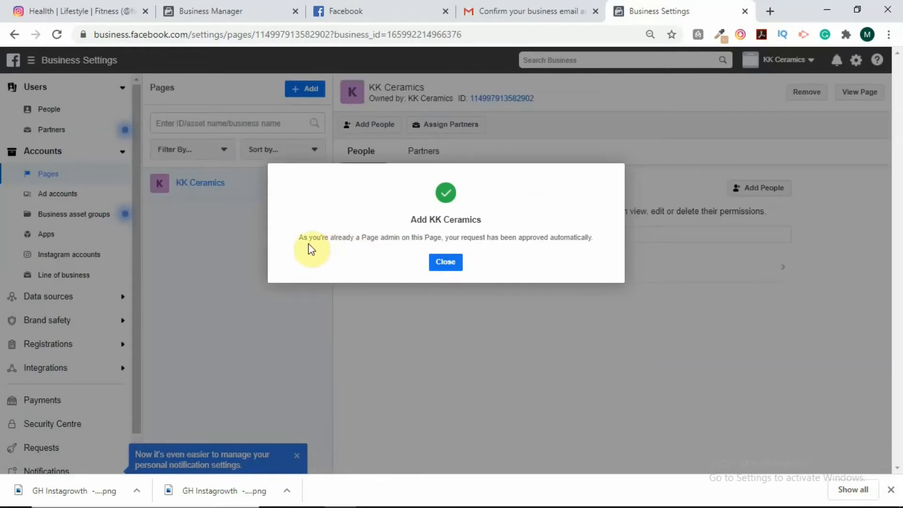
{"action": "left_click", "coordinate": [448, 265]}
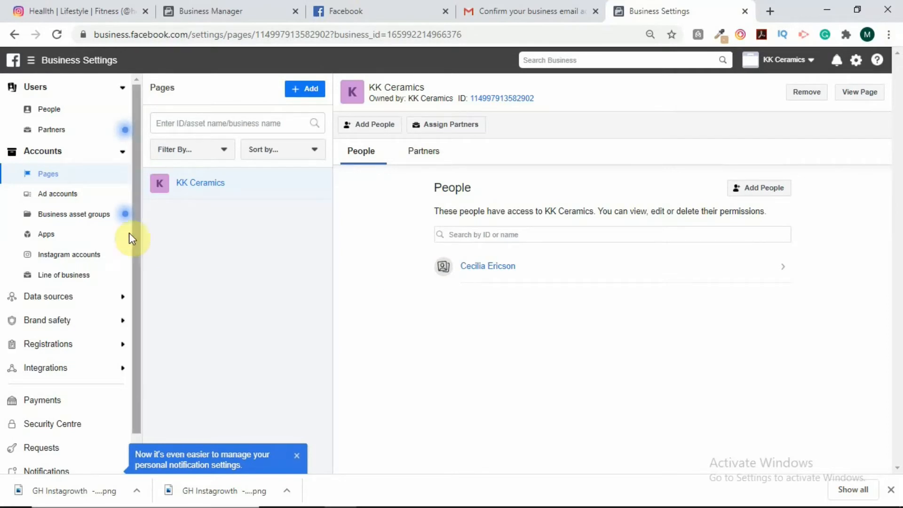
Step: Go to Accounts > Ad accounts and bring up the options for adding an ad account
{"action": "left_click", "coordinate": [61, 198]}
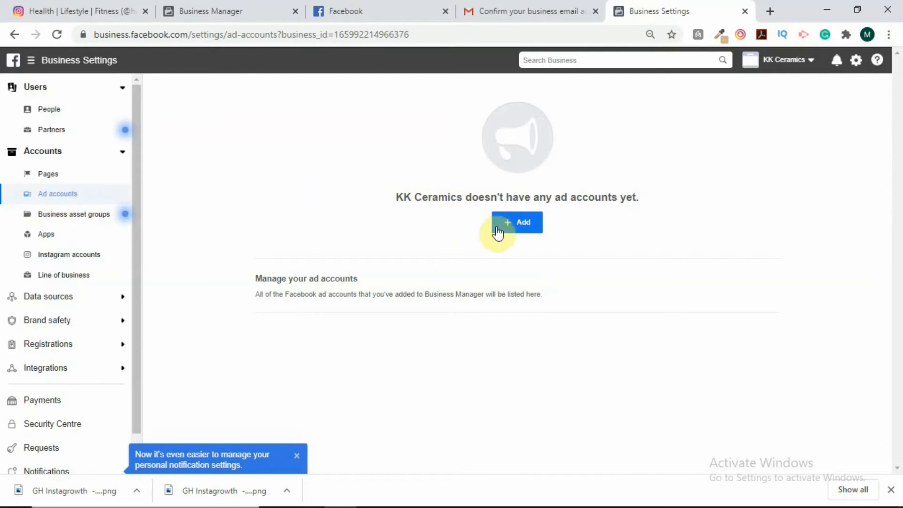
{"action": "left_click", "coordinate": [521, 226]}
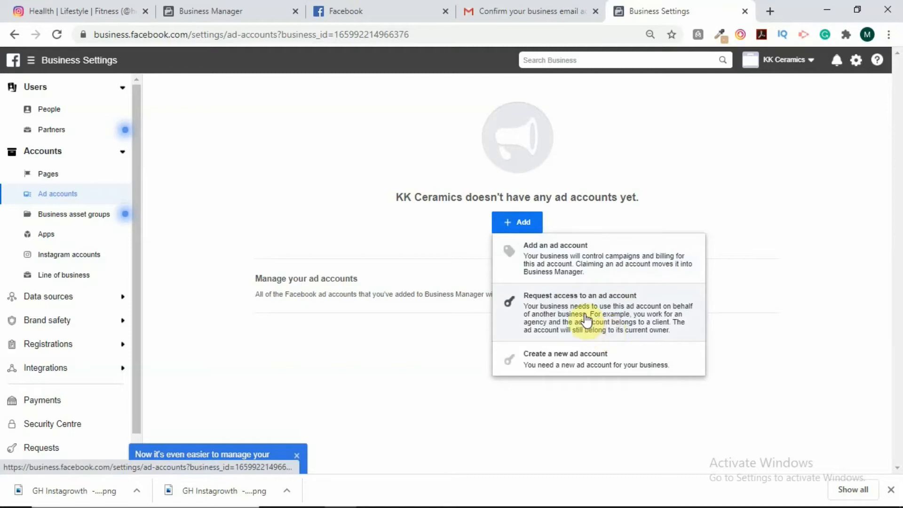
Step: Choose Create a new ad account and name it 'kk Ceramics Main'
{"action": "left_click", "coordinate": [577, 362]}
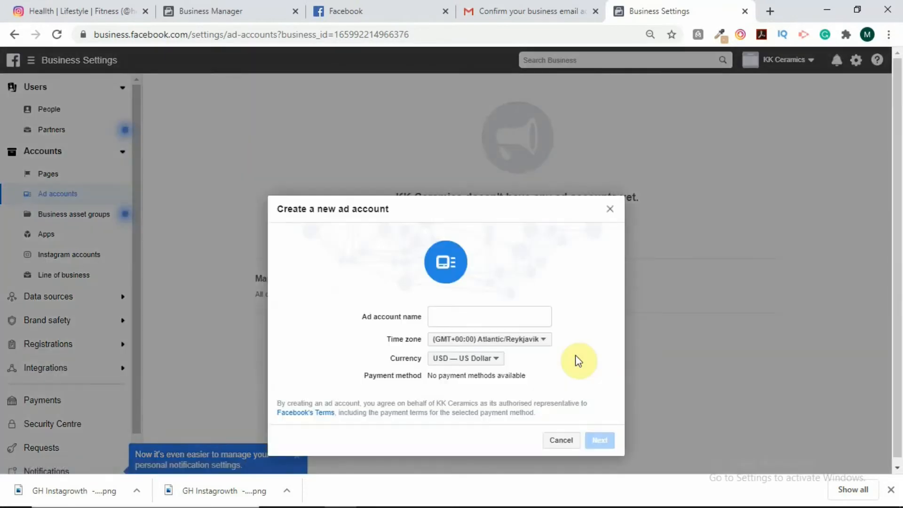
{"action": "left_click", "coordinate": [492, 316]}
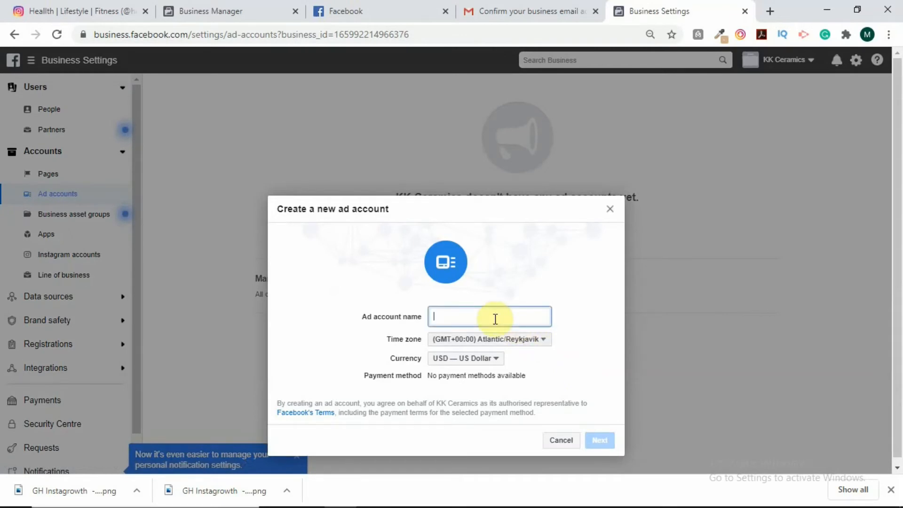
{"action": "type", "text": "kk "}
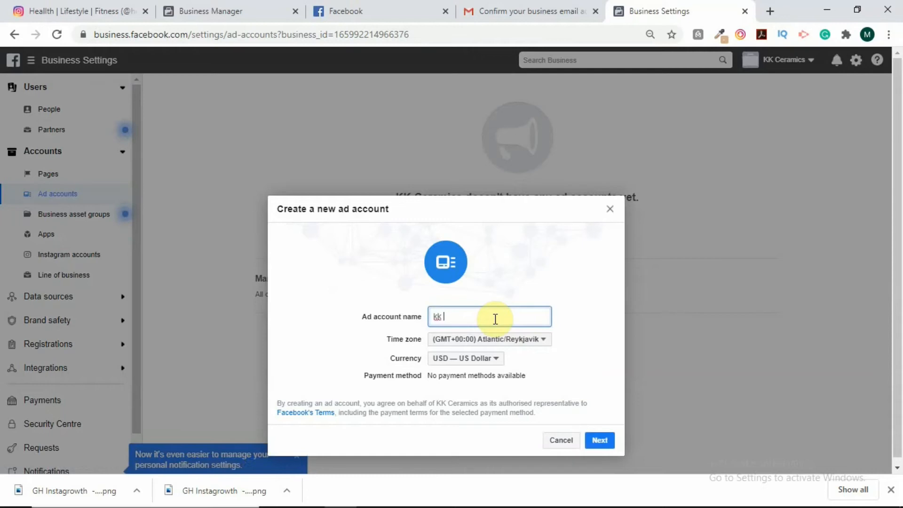
{"action": "type", "text": "Ceramics Main"}
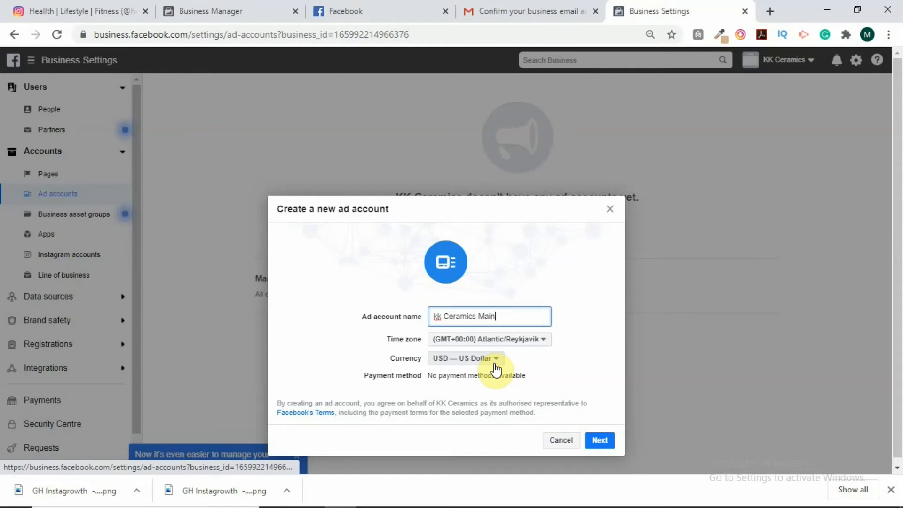
Step: Pick (GMT+00:00) Africa/Accra from the time zone list for kk Ceramics Main
{"action": "left_click", "coordinate": [546, 345]}
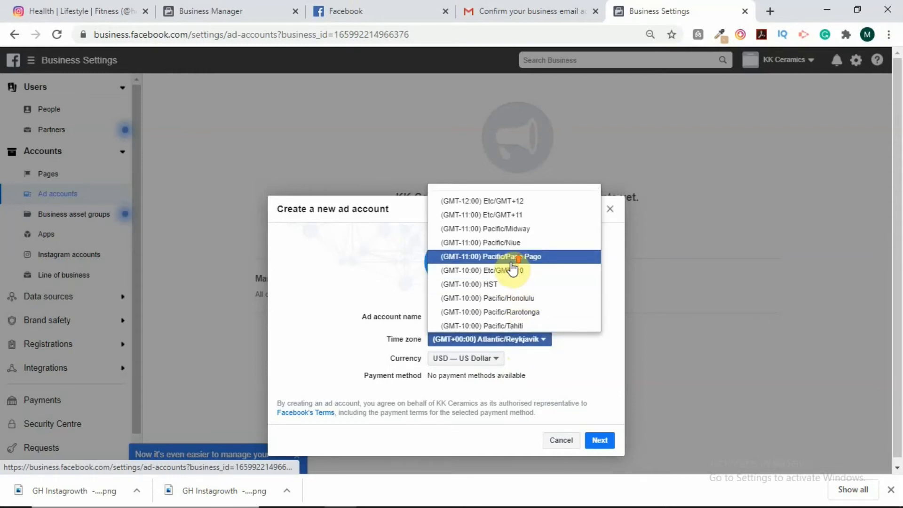
{"action": "scroll", "coordinate": [512, 270], "scroll_direction": "down", "scroll_amount": 3}
{"action": "scroll", "coordinate": [510, 273], "scroll_direction": "down", "scroll_amount": 2}
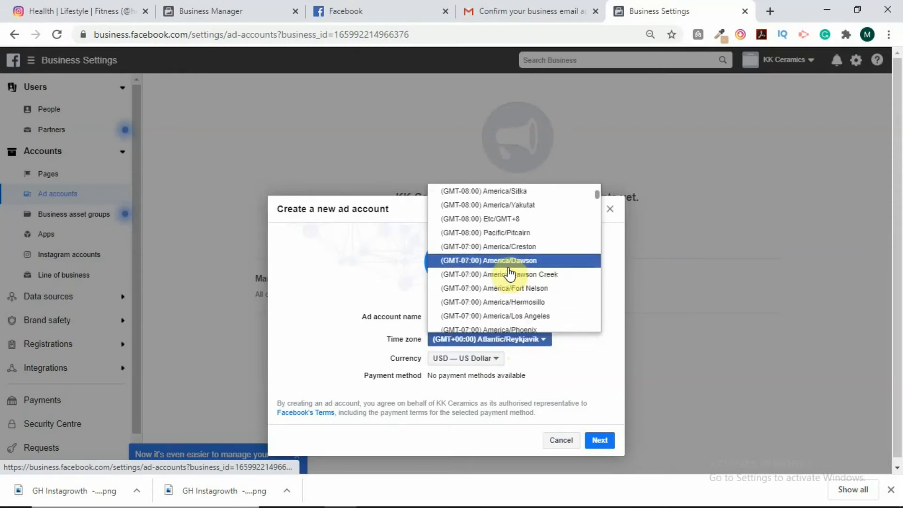
{"action": "scroll", "coordinate": [510, 273], "scroll_direction": "up", "scroll_amount": 5}
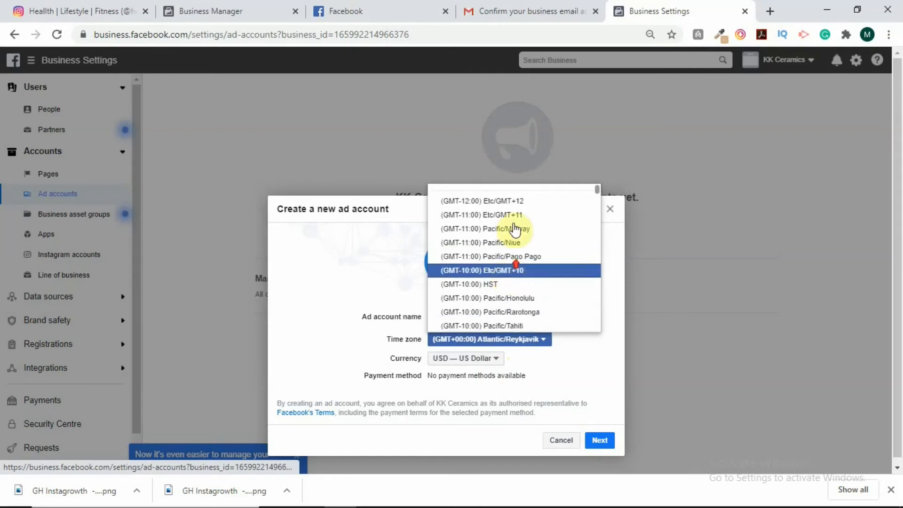
{"action": "scroll", "coordinate": [511, 244], "scroll_direction": "down", "scroll_amount": 10}
{"action": "scroll", "coordinate": [507, 256], "scroll_direction": "down", "scroll_amount": 10}
{"action": "scroll", "coordinate": [507, 256], "scroll_direction": "down", "scroll_amount": 10}
{"action": "scroll", "coordinate": [506, 263], "scroll_direction": "down", "scroll_amount": 10}
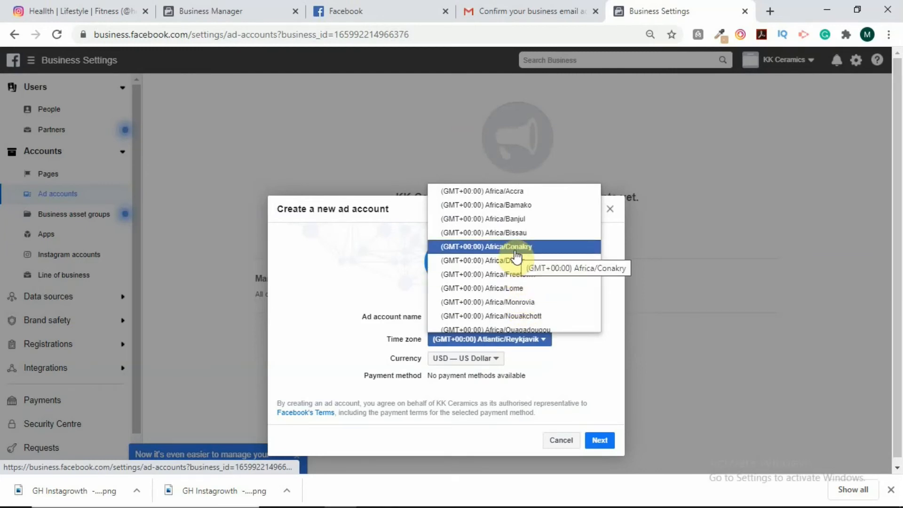
{"action": "scroll", "coordinate": [515, 257], "scroll_direction": "up", "scroll_amount": 2}
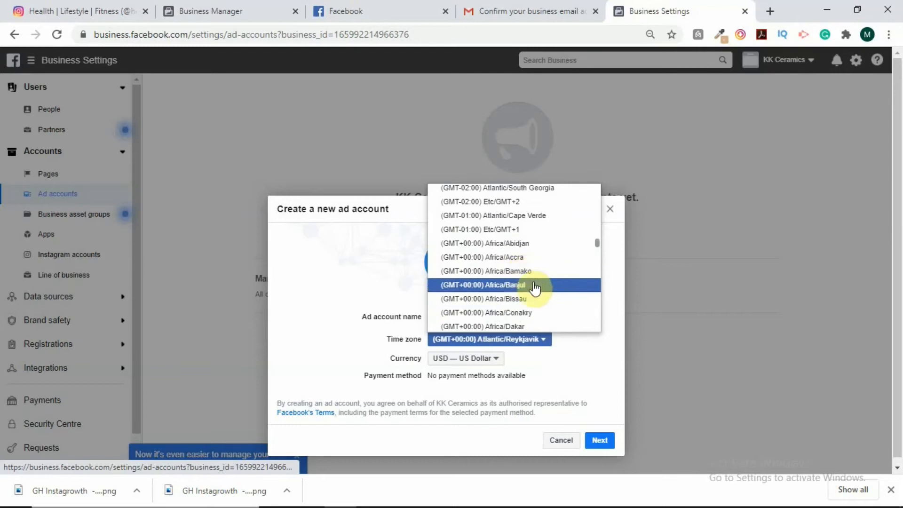
{"action": "left_click", "coordinate": [515, 257]}
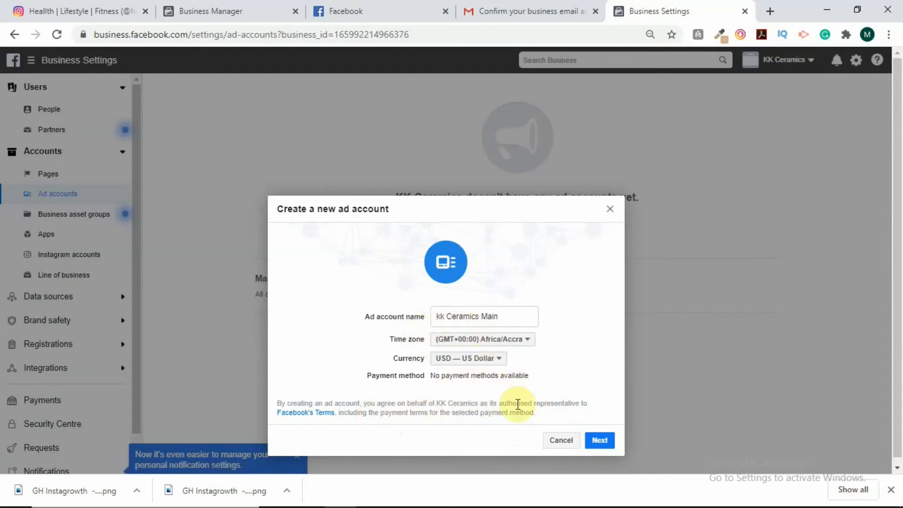
Step: Accept the kk Ceramics Main details (GMT+00:00 Africa/Accra, USD) and continue
{"action": "left_click", "coordinate": [599, 441]}
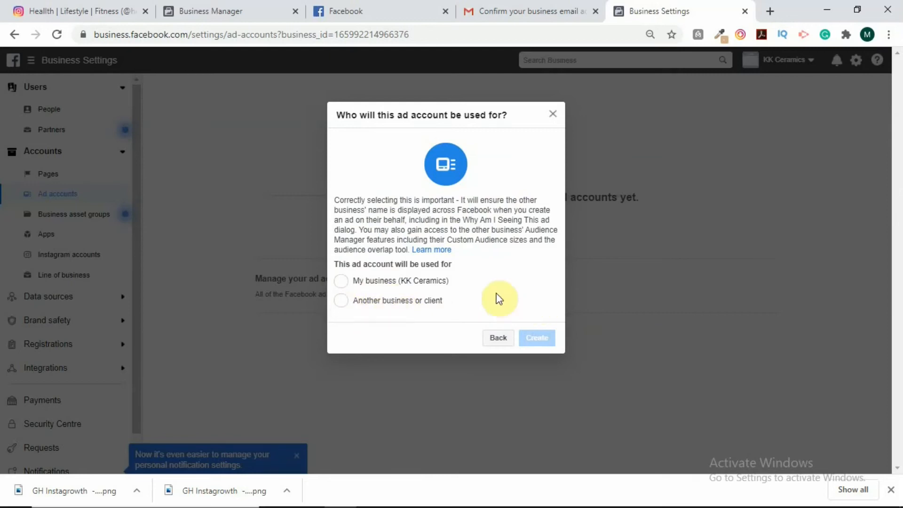
Step: Mark the ad account as for My business (KK Ceramics) and create it
{"action": "left_click", "coordinate": [338, 284]}
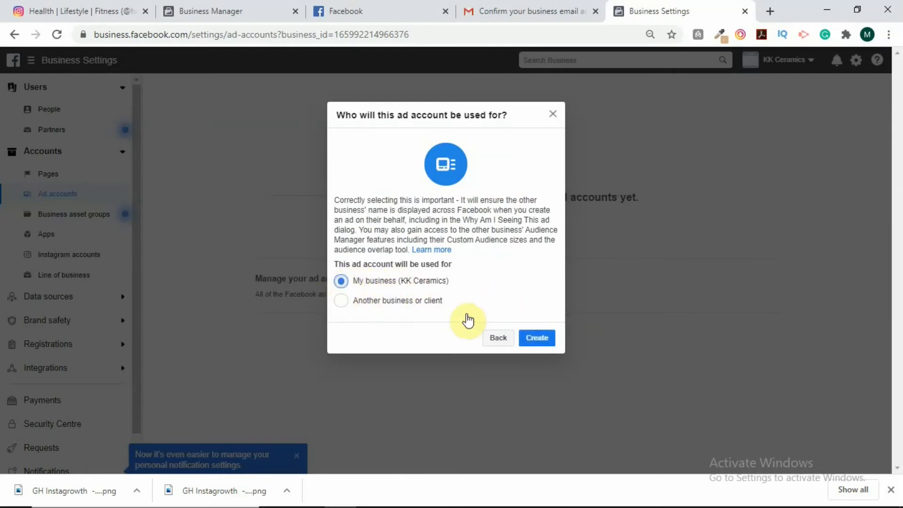
{"action": "left_click", "coordinate": [539, 336]}
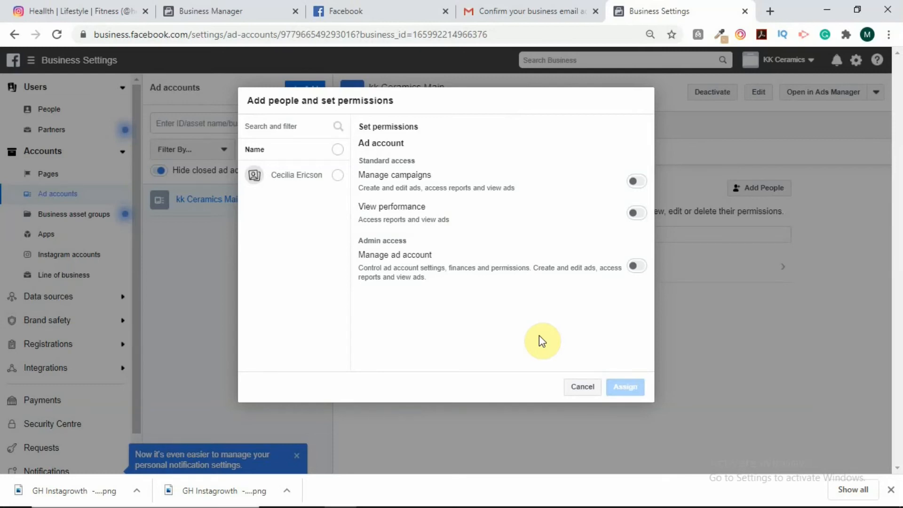
Step: Tick the business owner in the Name list of the add-people dialog
{"action": "left_click", "coordinate": [332, 177]}
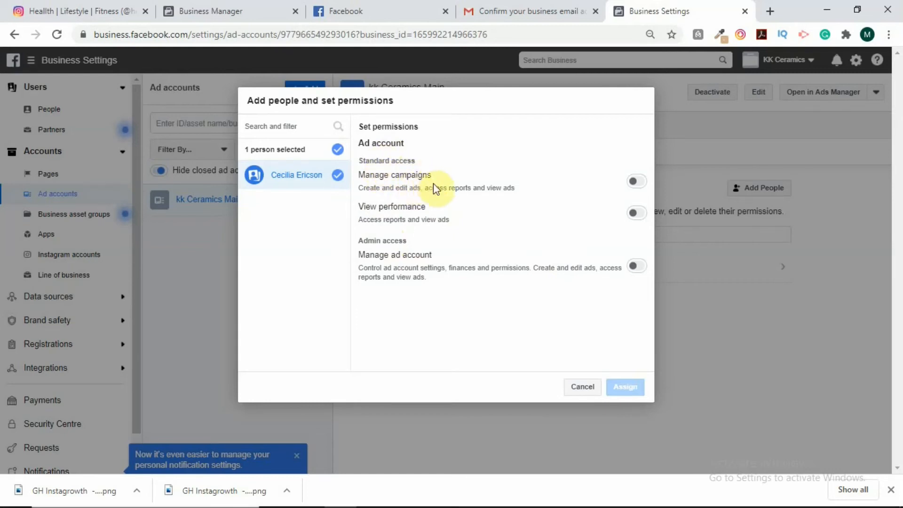
Step: Assign the owner only Manage ad account access on kk Ceramics Main and close the confirmation
{"action": "left_click", "coordinate": [636, 182]}
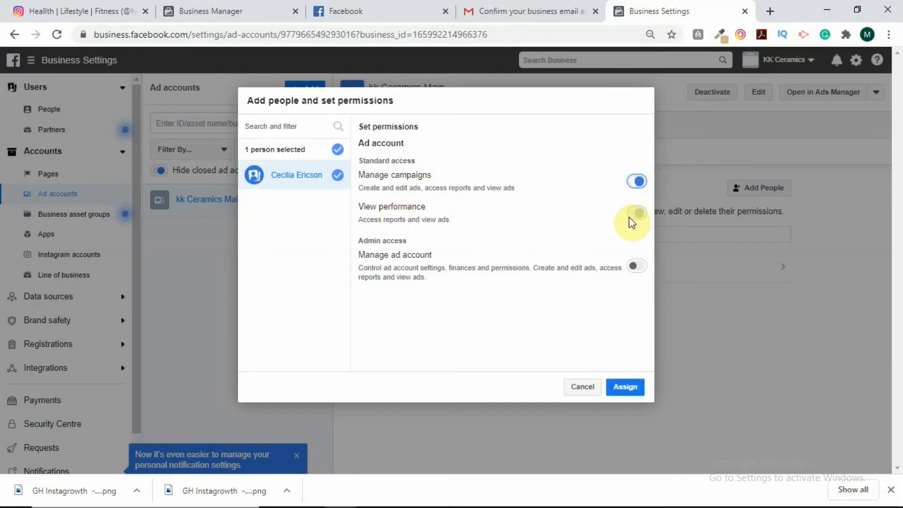
{"action": "mouse_move", "coordinate": [628, 216]}
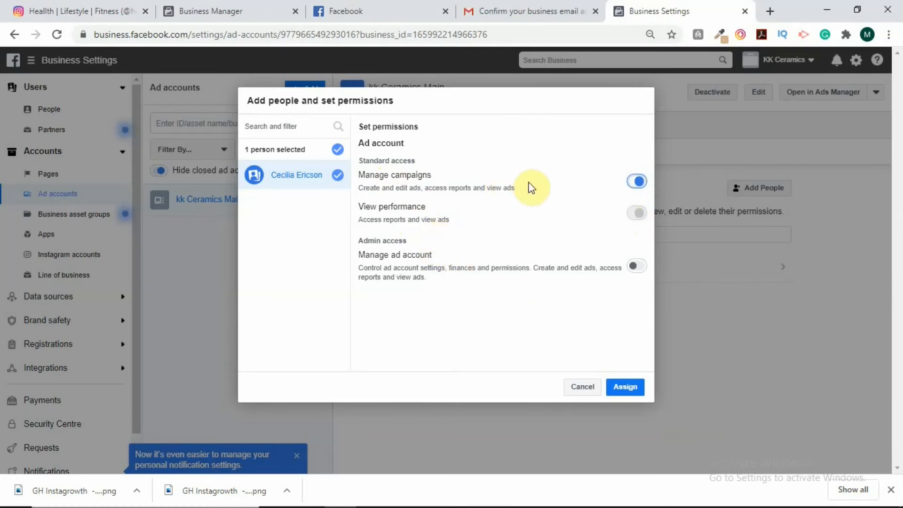
{"action": "left_click", "coordinate": [633, 182]}
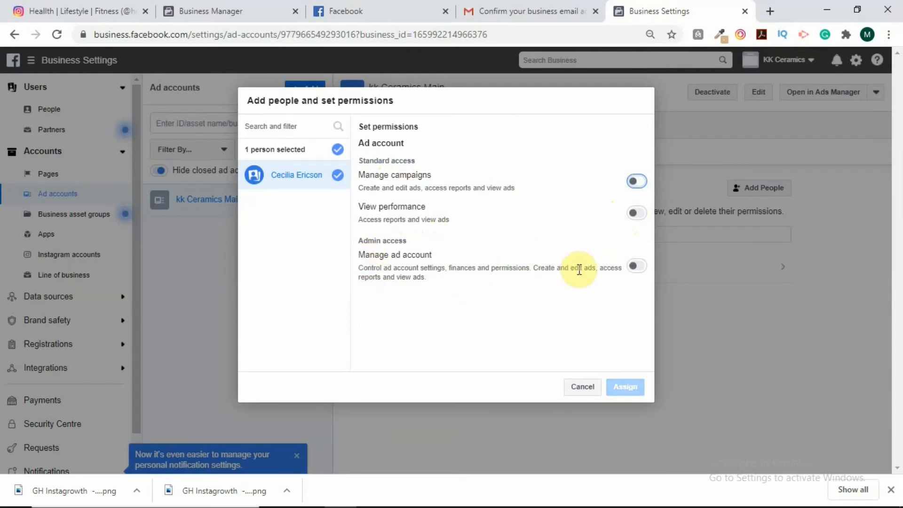
{"action": "left_click", "coordinate": [639, 268]}
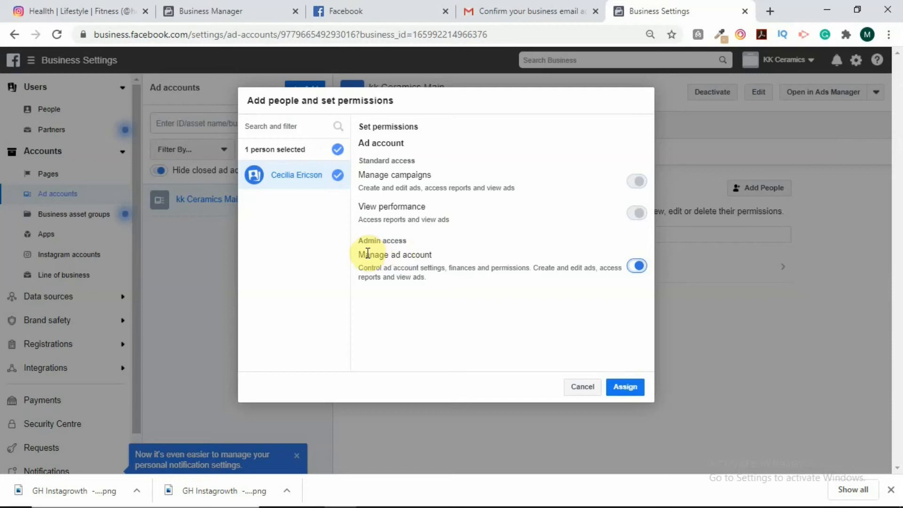
{"action": "left_click", "coordinate": [625, 386]}
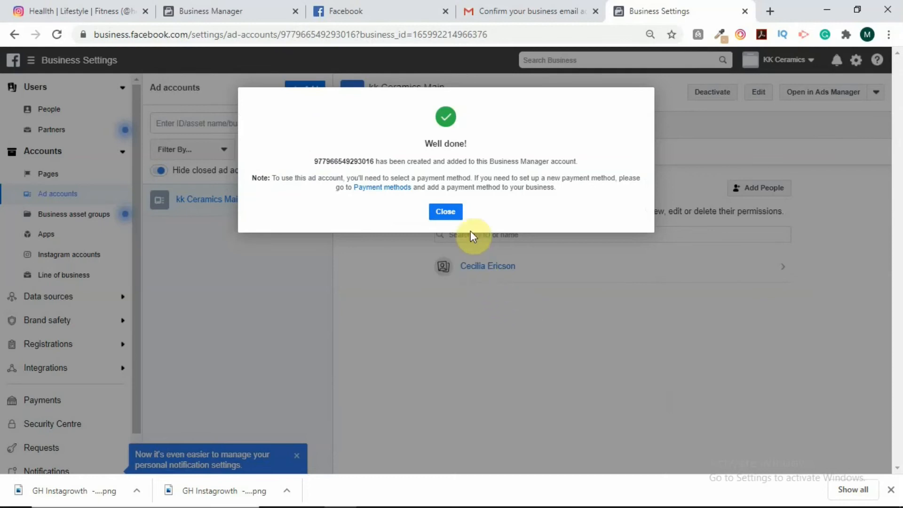
{"action": "left_click", "coordinate": [446, 212]}
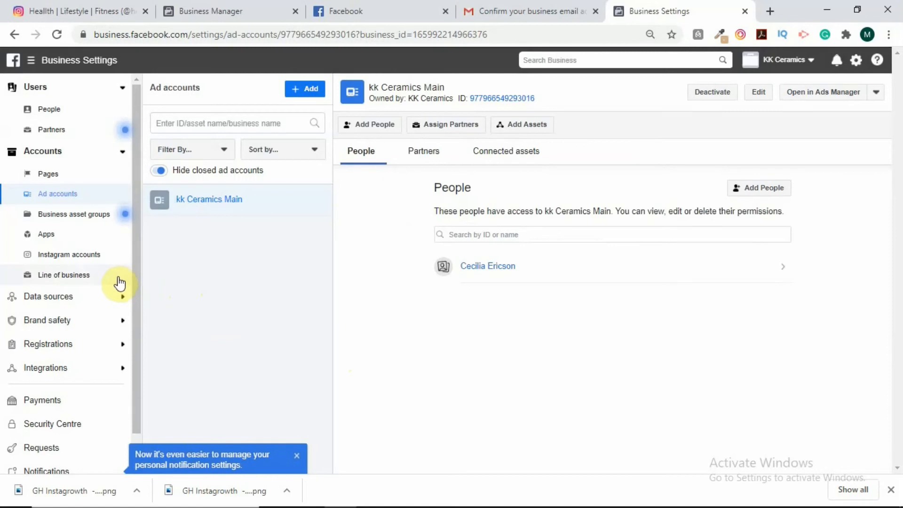
Step: Go to the Payments section in the Business Settings sidebar
{"action": "scroll", "coordinate": [116, 287], "scroll_direction": "down", "scroll_amount": 3}
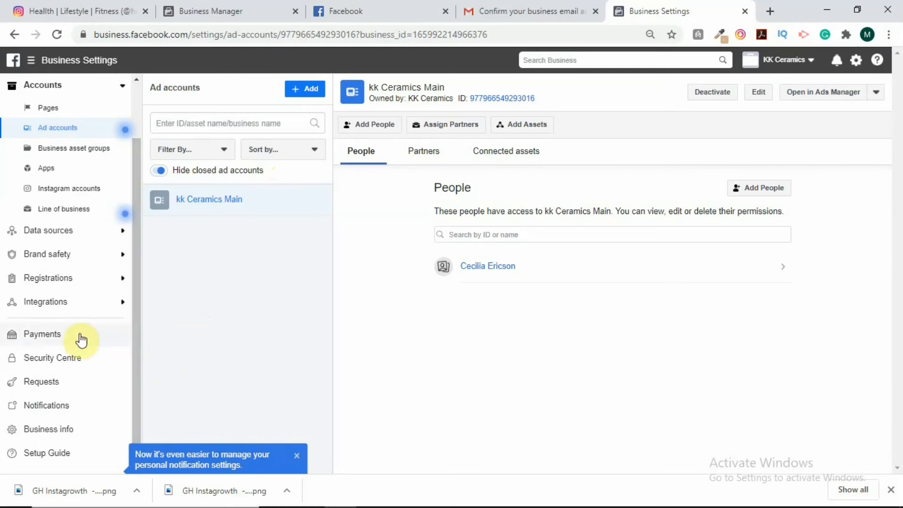
{"action": "left_click", "coordinate": [46, 339]}
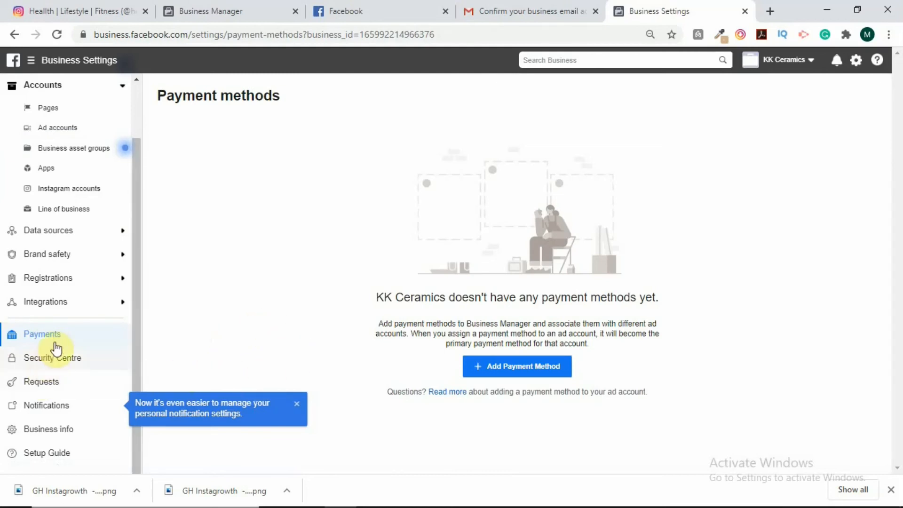
Step: Start a new card payment method billed in Ghana in US Dollar, focusing Name on card
{"action": "left_click", "coordinate": [521, 371]}
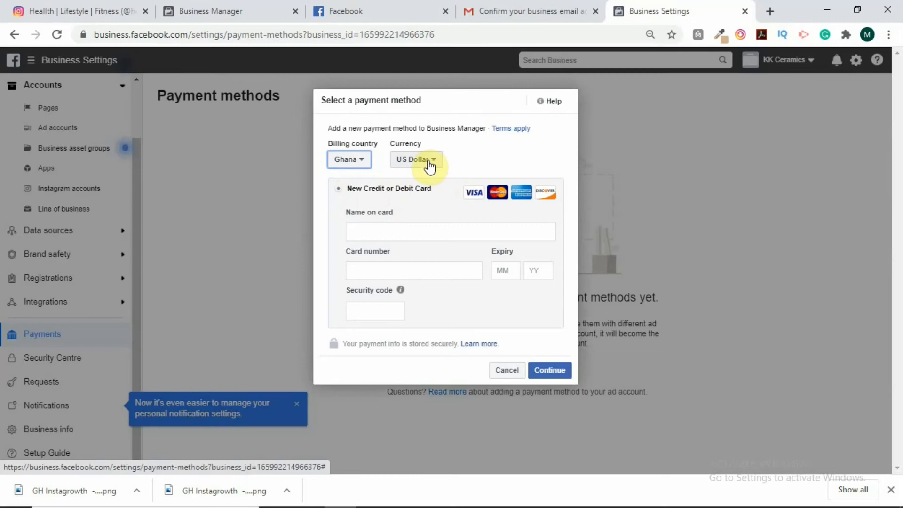
{"action": "left_click", "coordinate": [372, 233]}
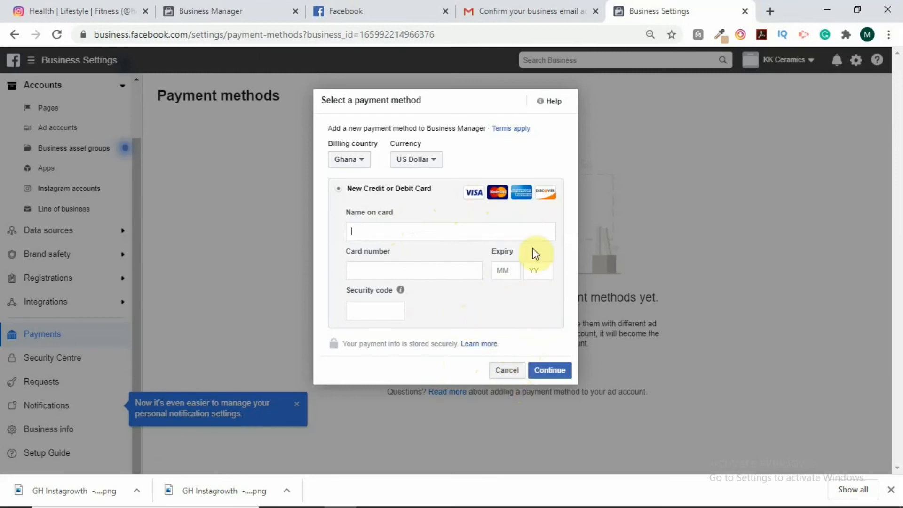
Step: Cancel the card form and go to Instagram accounts under Accounts
{"action": "left_click", "coordinate": [509, 371]}
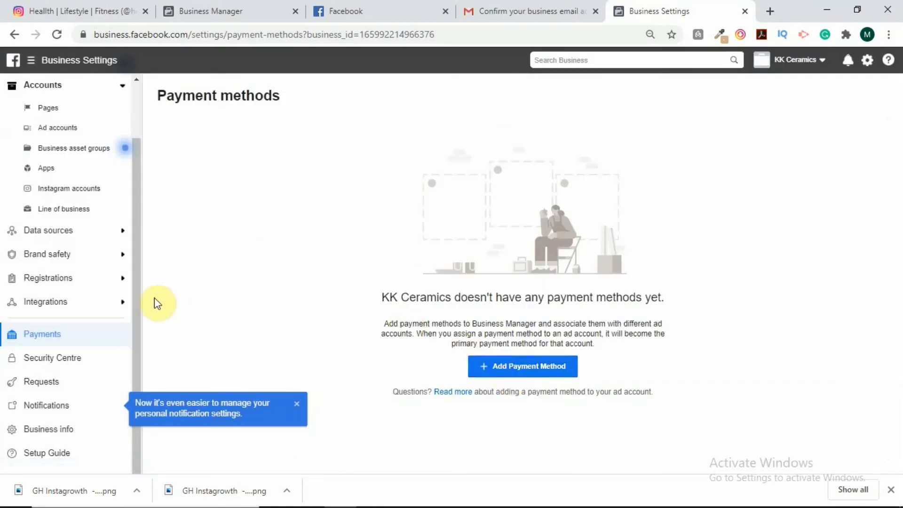
{"action": "scroll", "coordinate": [88, 302], "scroll_direction": "up", "scroll_amount": 2}
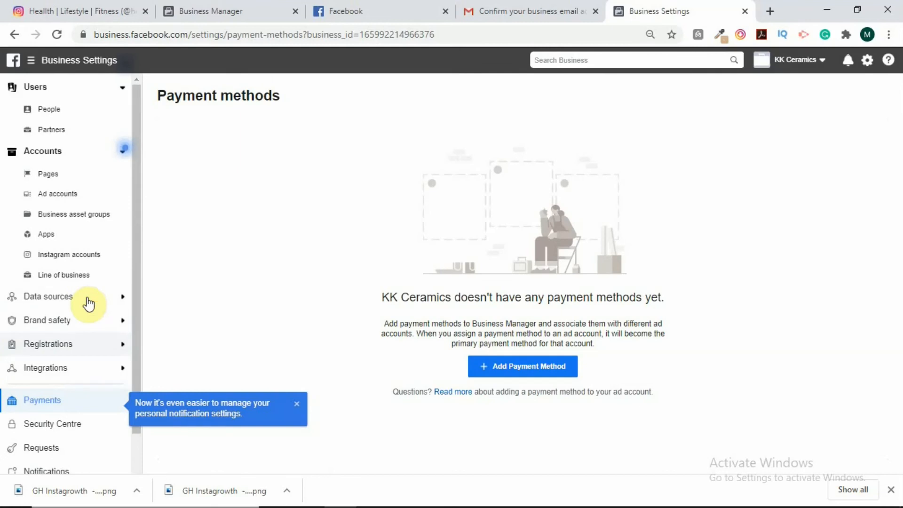
{"action": "left_click", "coordinate": [85, 258]}
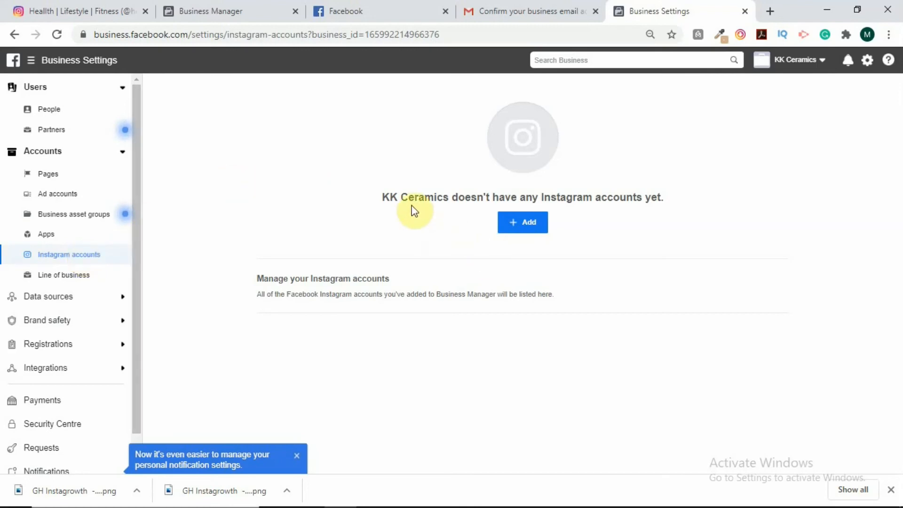
Step: Add an Instagram account via Connect Your Instagram Account
{"action": "left_click", "coordinate": [527, 222]}
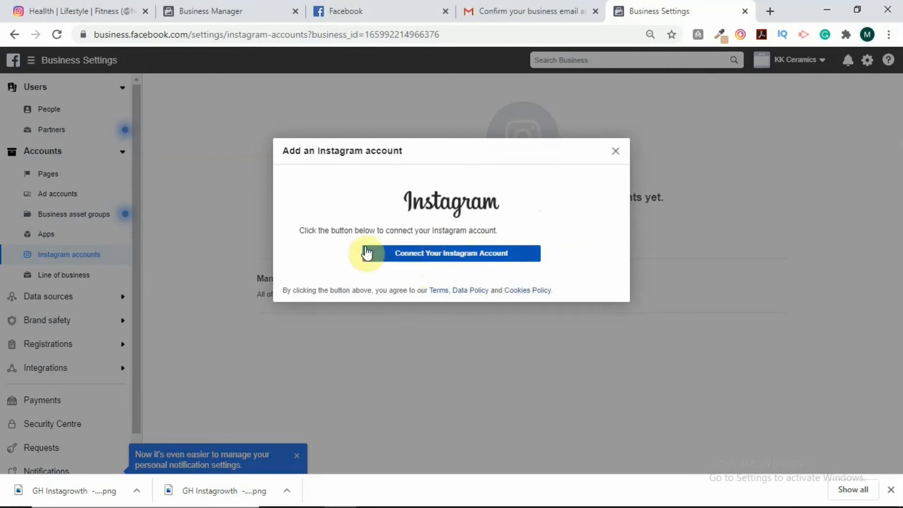
{"action": "left_click", "coordinate": [454, 256]}
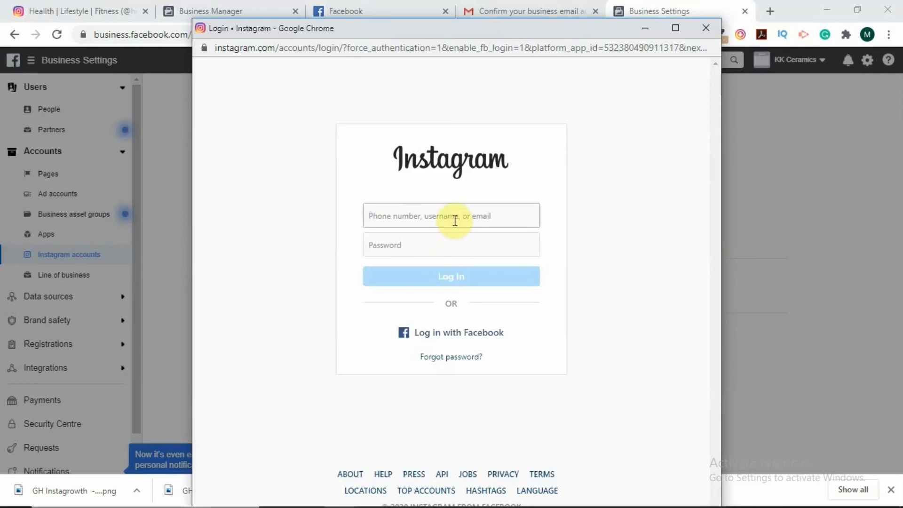
Step: Log in to Instagram with the business account's username and password
{"action": "type", "text": "healthylifea"}
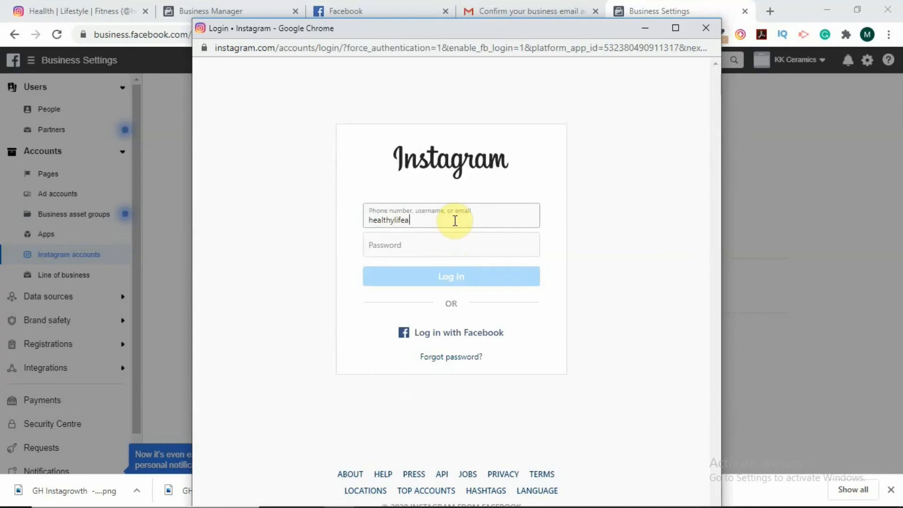
{"action": "type", "text": "dvocates"}
{"action": "left_click", "coordinate": [446, 244]}
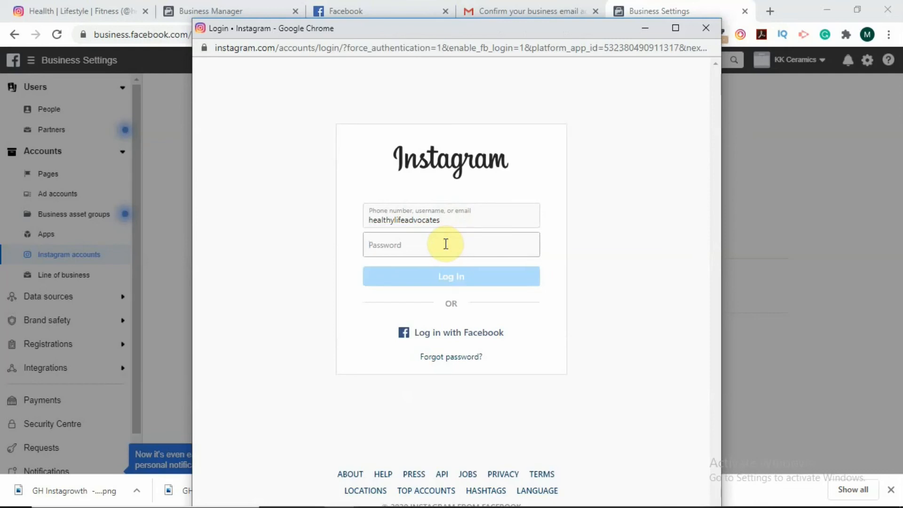
{"action": "type", "text": "•••••••"}
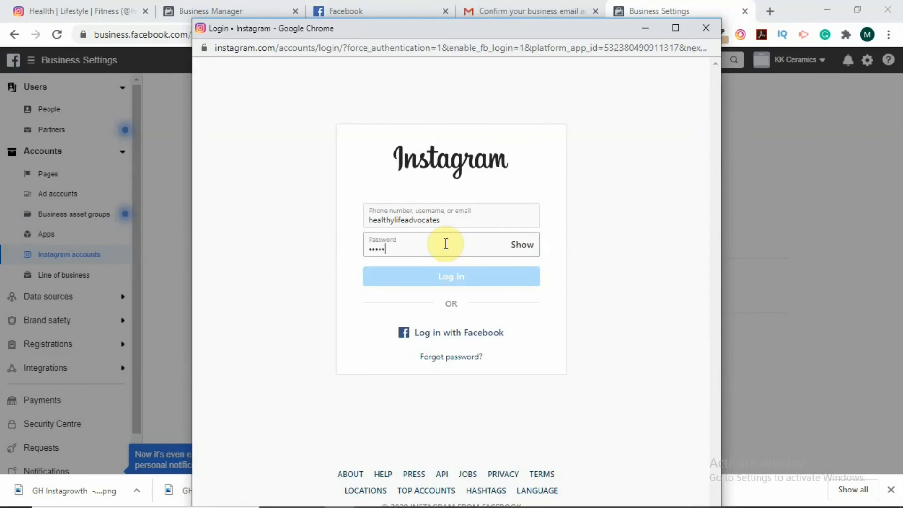
{"action": "type", "text": "••••"}
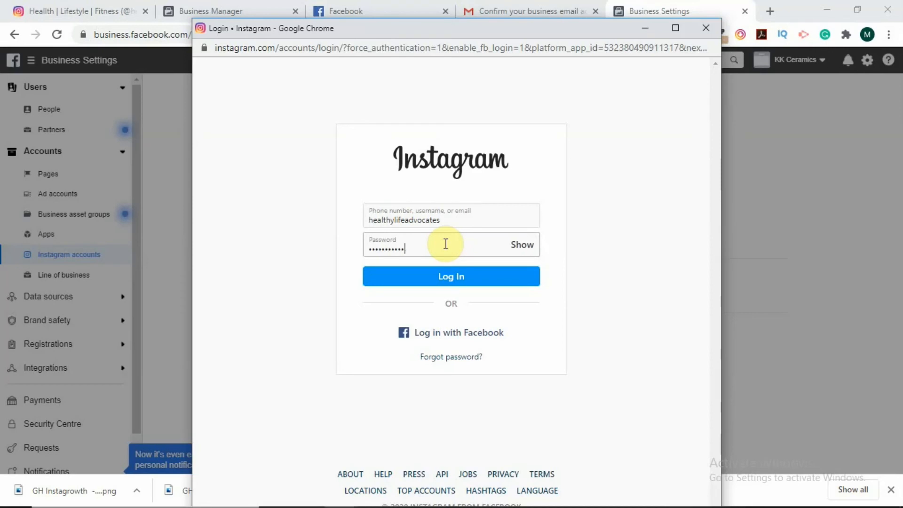
{"action": "left_click", "coordinate": [461, 279]}
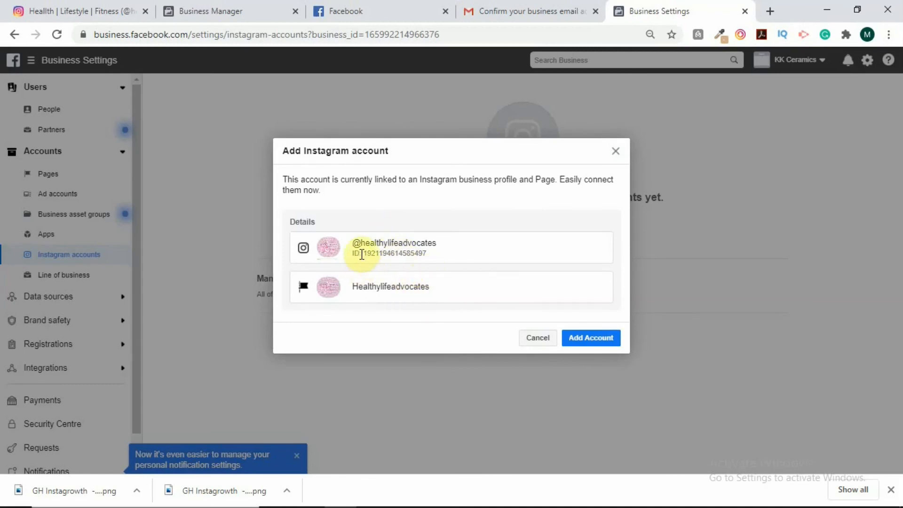
Step: Try adding the linked Instagram account to KK Ceramics, then dismiss the 'We're having trouble completing your request' error
{"action": "left_click", "coordinate": [591, 341]}
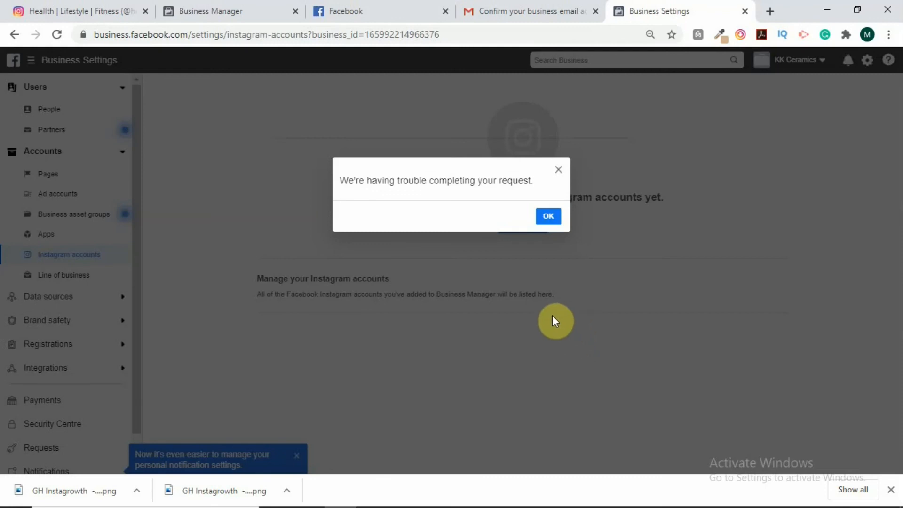
{"action": "left_click", "coordinate": [547, 225]}
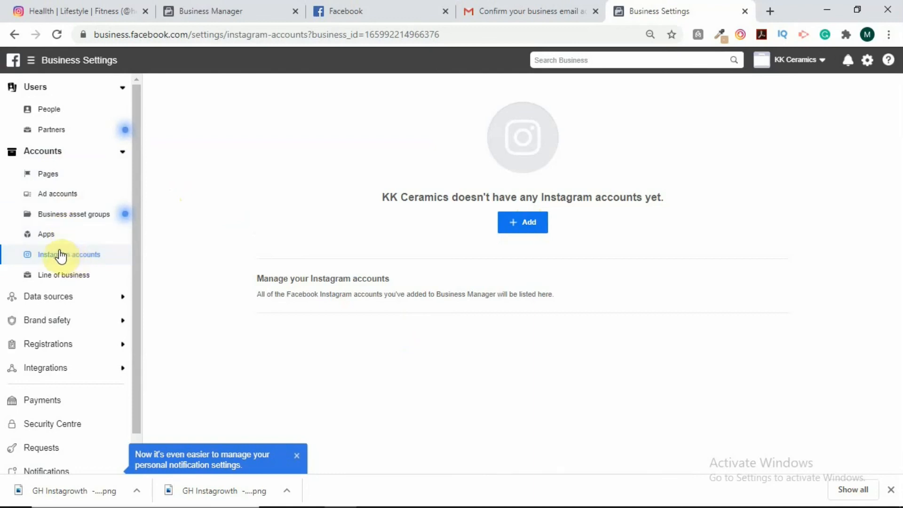
{"action": "scroll", "coordinate": [62, 287], "scroll_direction": "down", "scroll_amount": 2}
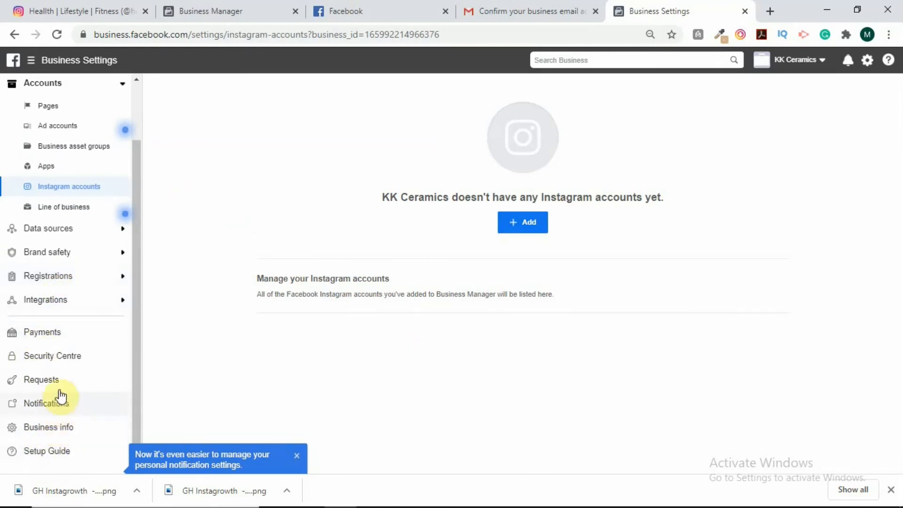
{"action": "left_click", "coordinate": [79, 230]}
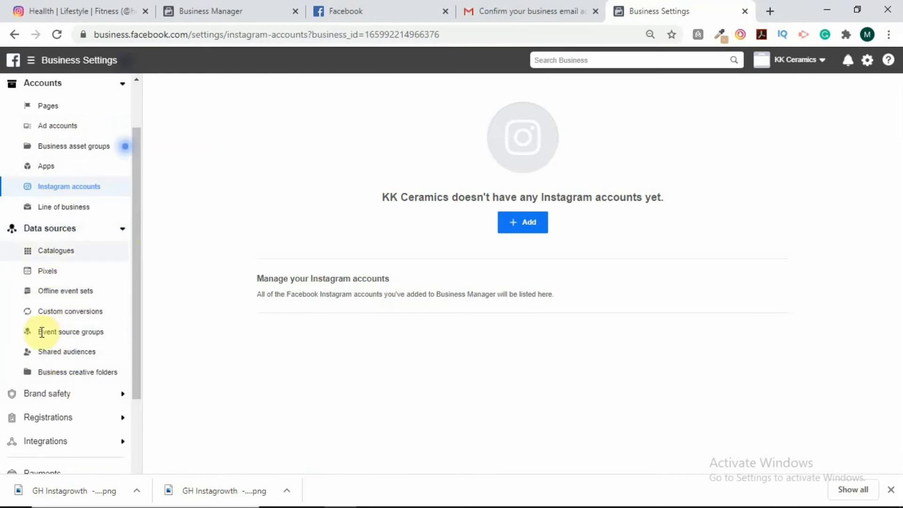
{"action": "left_click", "coordinate": [99, 232]}
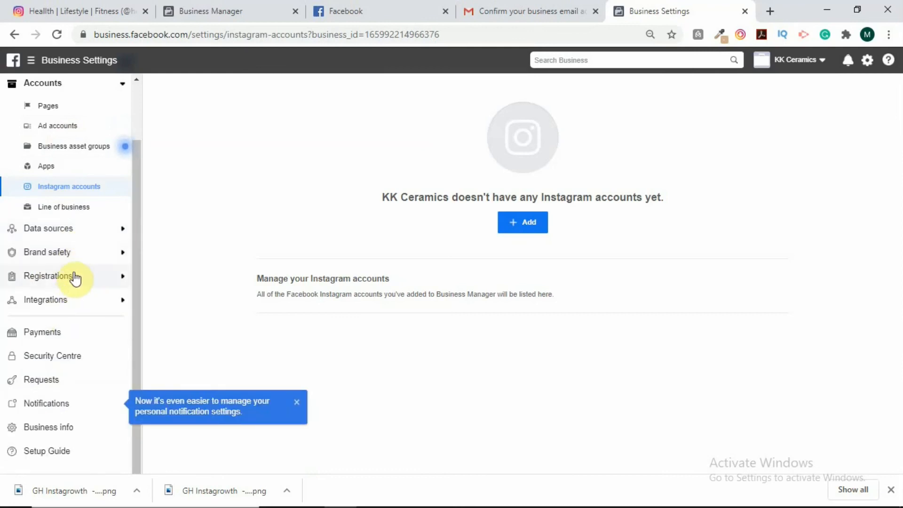